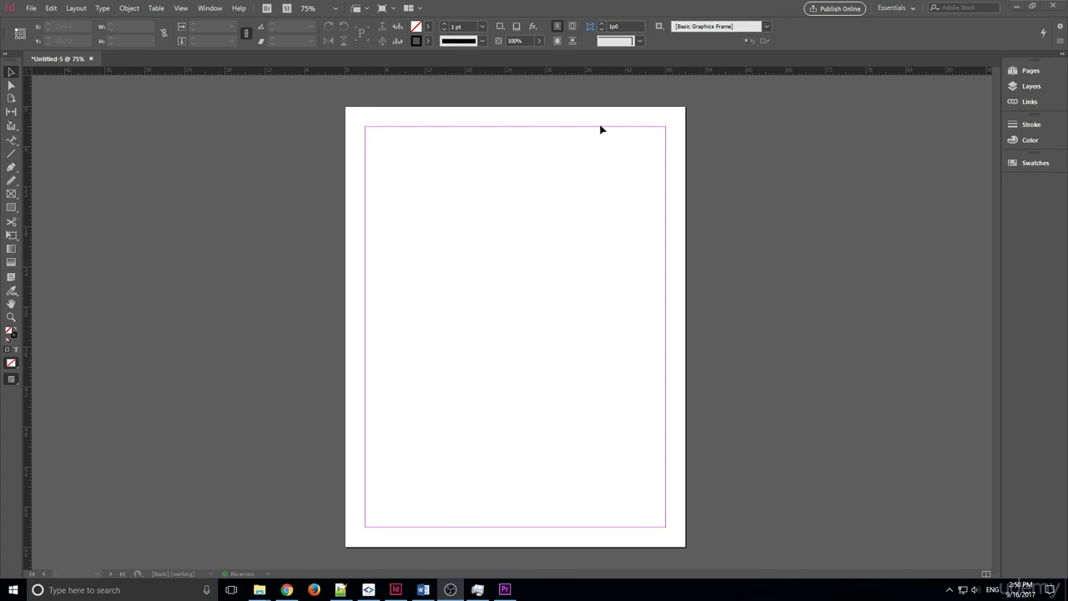
In Margins and Columns, try different top-margin values, then link all four margins
{"action": "left_click", "coordinate": [76, 8]}
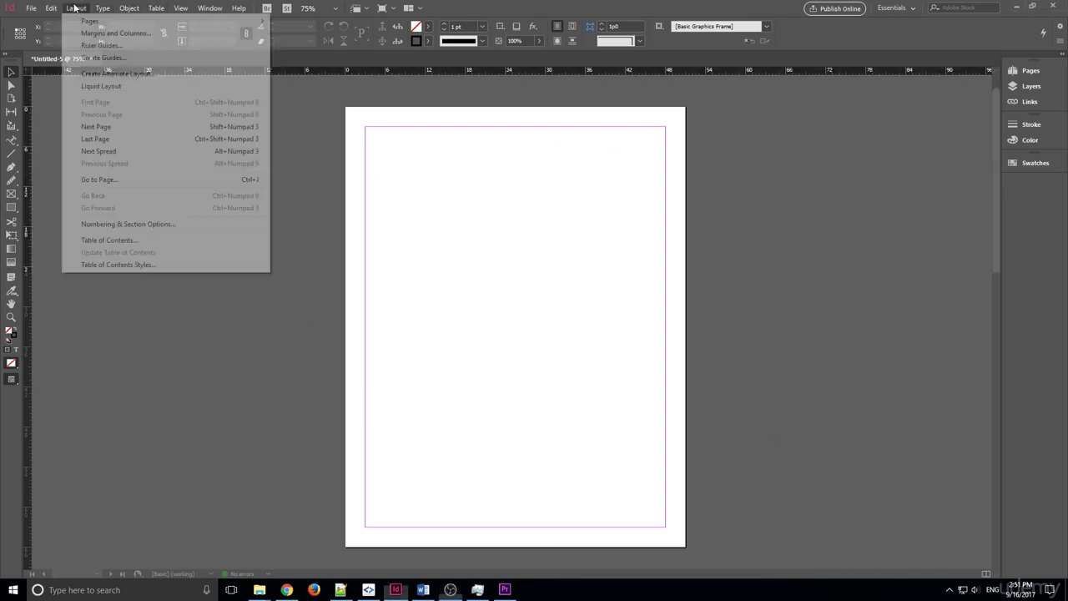
{"action": "left_click", "coordinate": [83, 31]}
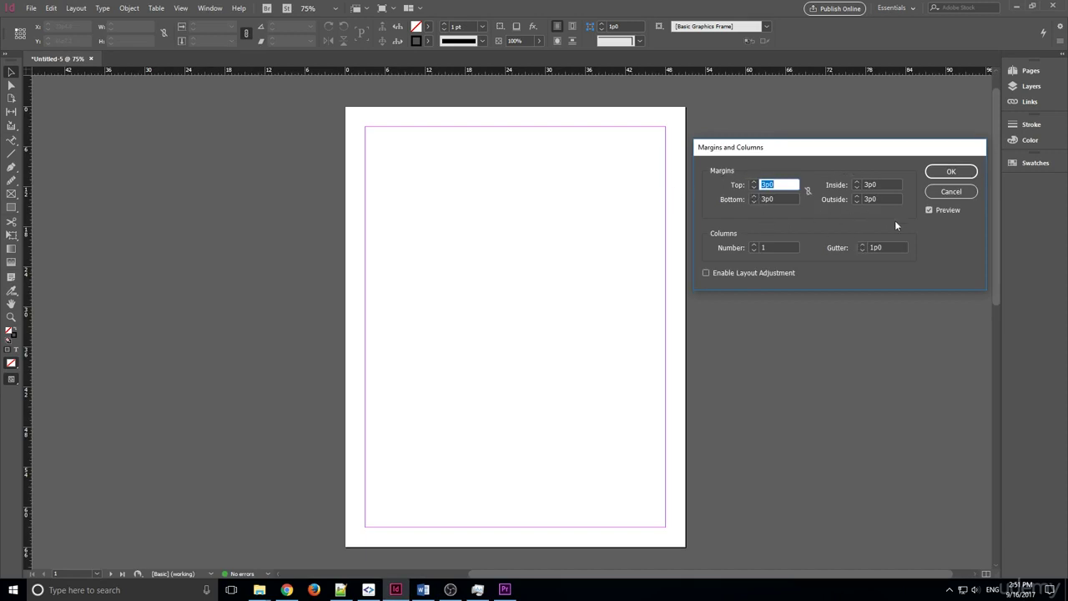
{"action": "left_click", "coordinate": [930, 211]}
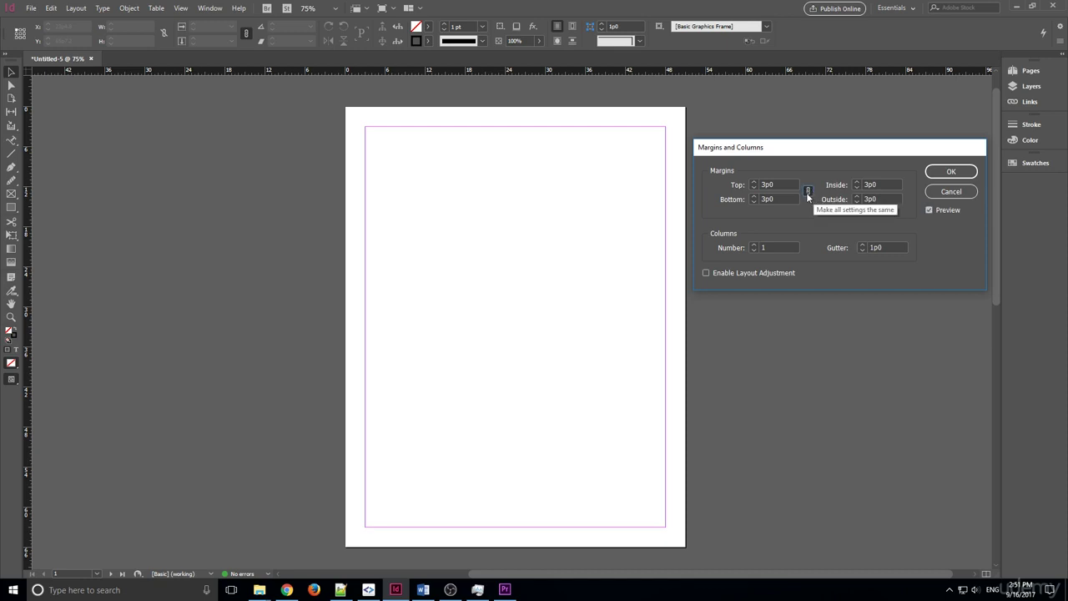
{"action": "left_click", "coordinate": [754, 183]}
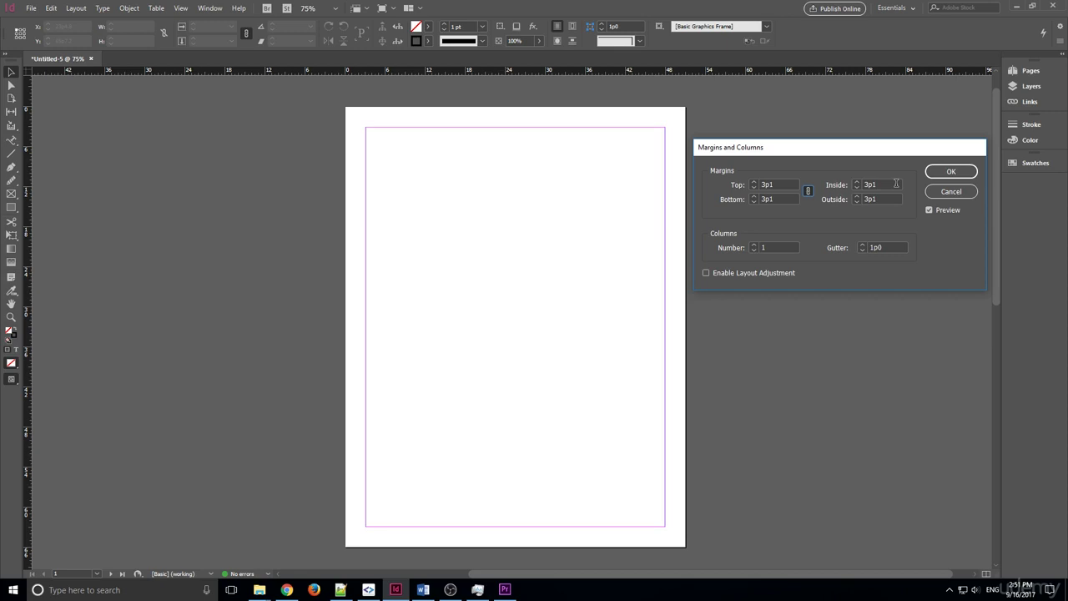
{"action": "left_click", "coordinate": [755, 191]}
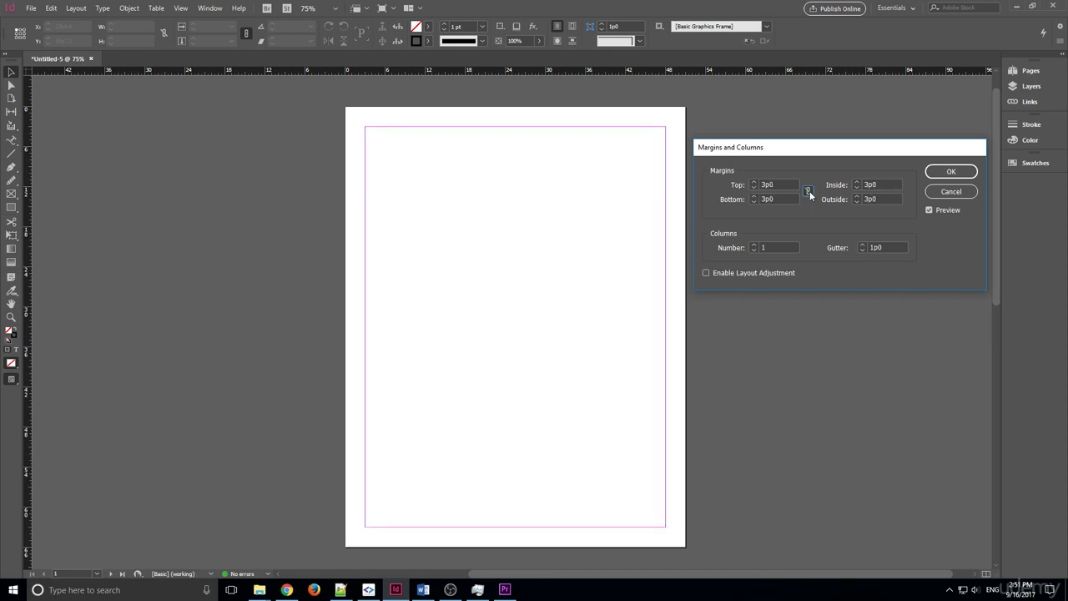
{"action": "left_click", "coordinate": [754, 183]}
{"action": "left_click", "coordinate": [754, 182]}
{"action": "left_click", "coordinate": [755, 183]}
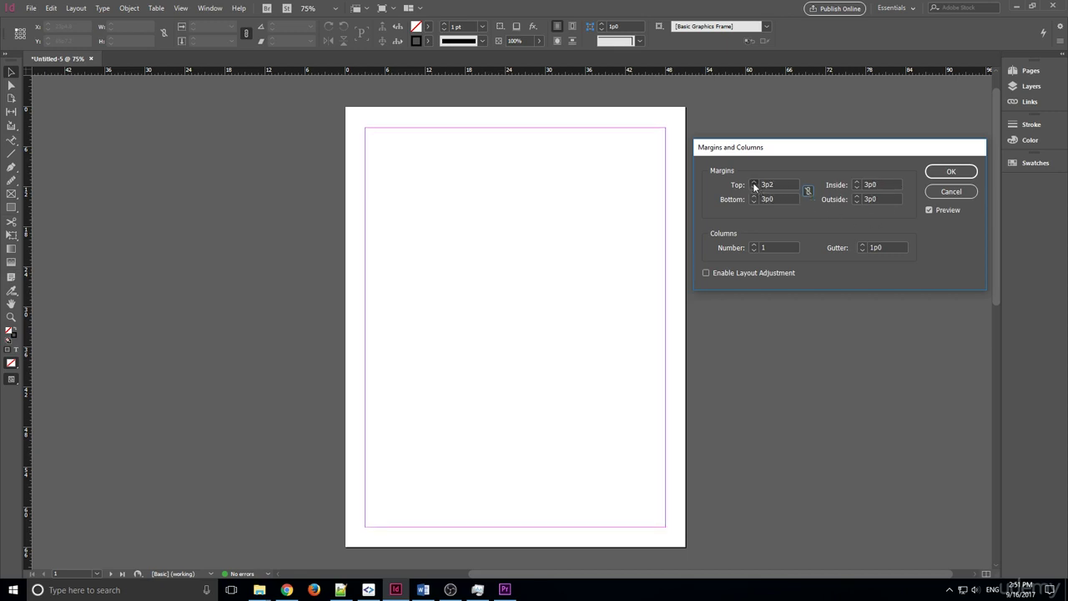
{"action": "left_click", "coordinate": [754, 182]}
{"action": "left_click", "coordinate": [755, 183]}
{"action": "left_click", "coordinate": [755, 183]}
{"action": "left_click", "coordinate": [754, 183]}
{"action": "left_click", "coordinate": [754, 183]}
{"action": "left_click", "coordinate": [754, 183]}
{"action": "left_click", "coordinate": [755, 183]}
{"action": "left_click", "coordinate": [754, 183]}
{"action": "left_click", "coordinate": [754, 183]}
{"action": "left_click", "coordinate": [754, 183]}
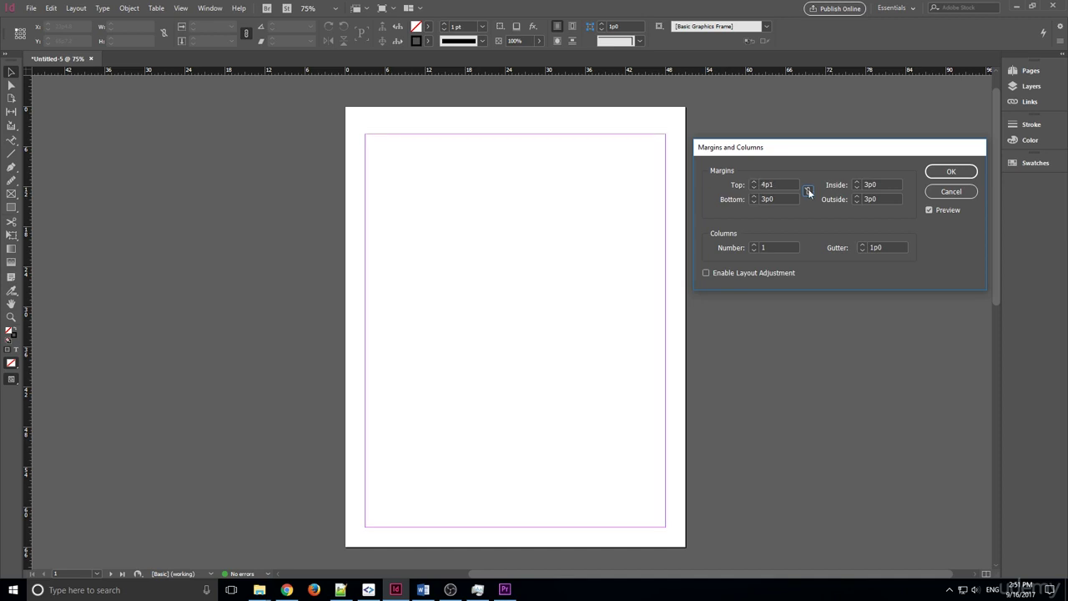
{"action": "left_click", "coordinate": [806, 191]}
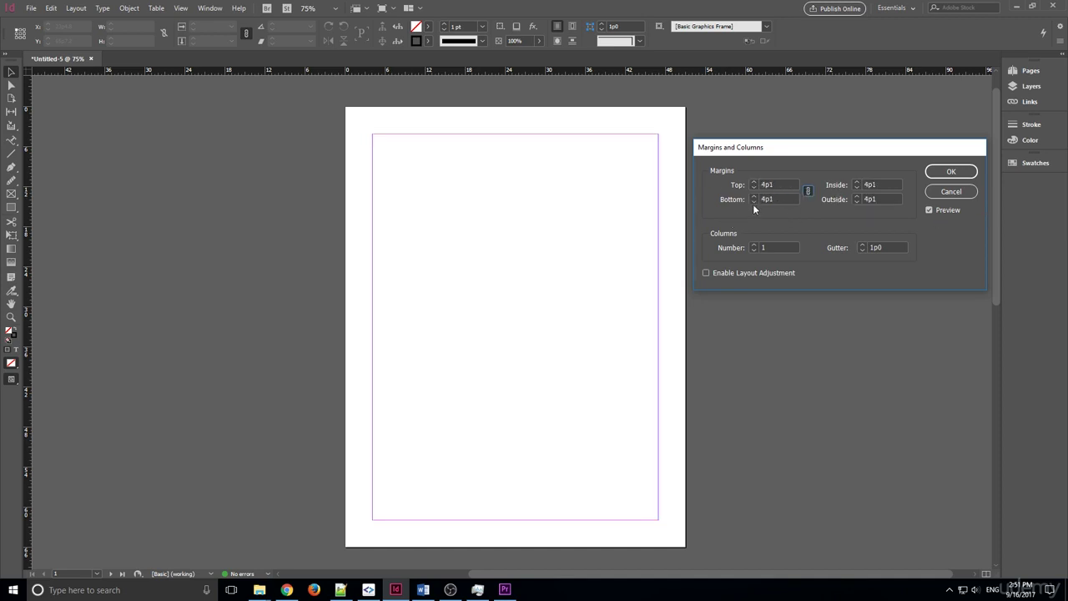
Set the linked margins to 6p on every side and apply
{"action": "double_click", "coordinate": [781, 184]}
{"action": "type", "text": "0"}
{"action": "key", "text": "Tab"}
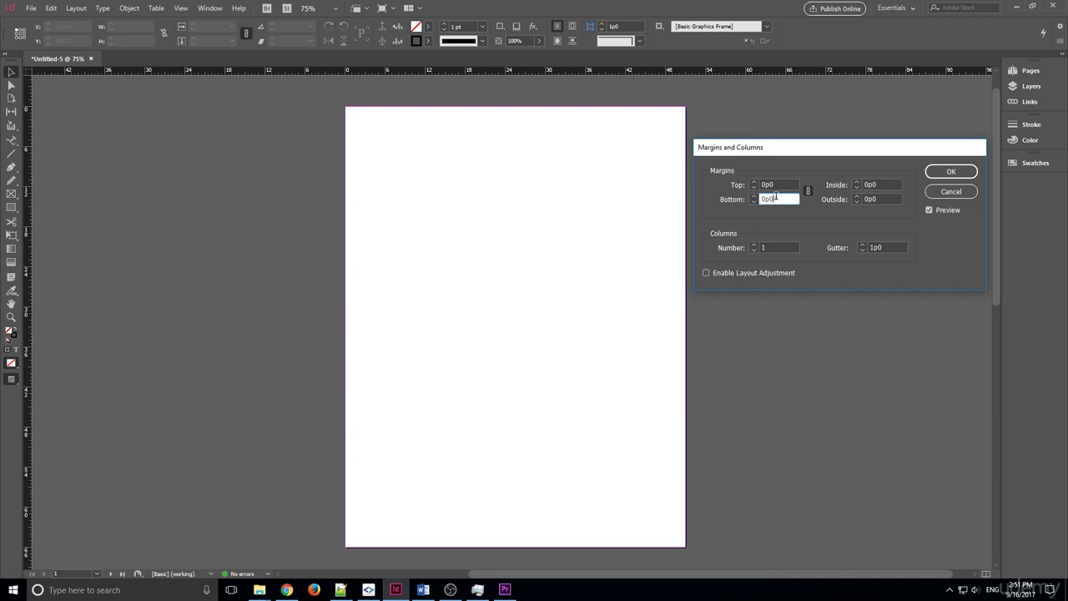
{"action": "left_click_drag", "start_coordinate": [776, 198], "coordinate": [755, 199]}
{"action": "type", "text": "6p"}
{"action": "key", "text": "Return"}
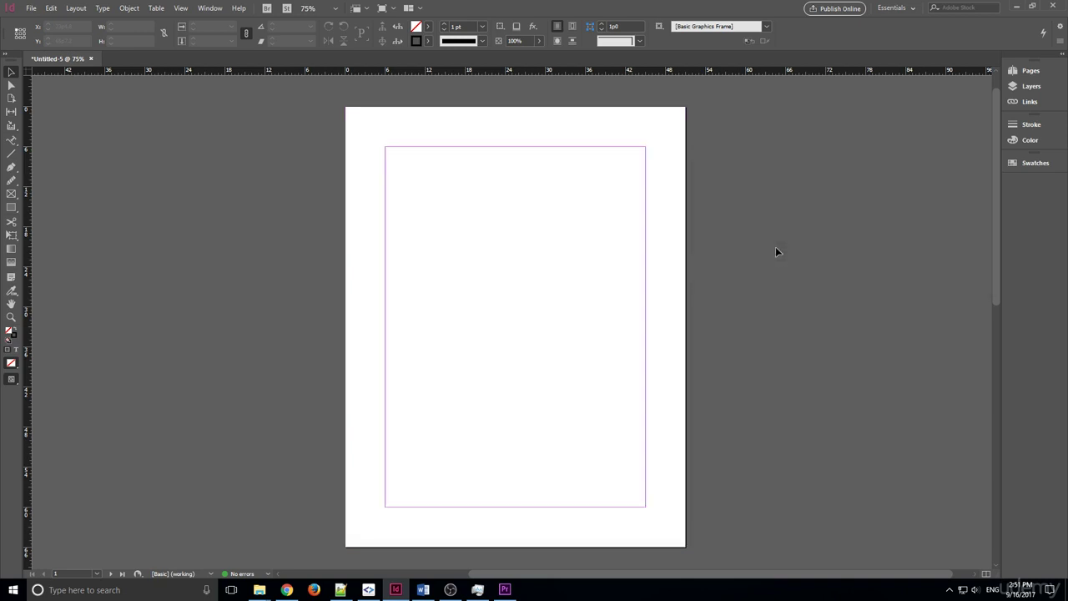
Reopen Margins and Columns and enter a 10 mm top margin, linked to all sides
{"action": "left_click", "coordinate": [84, 10]}
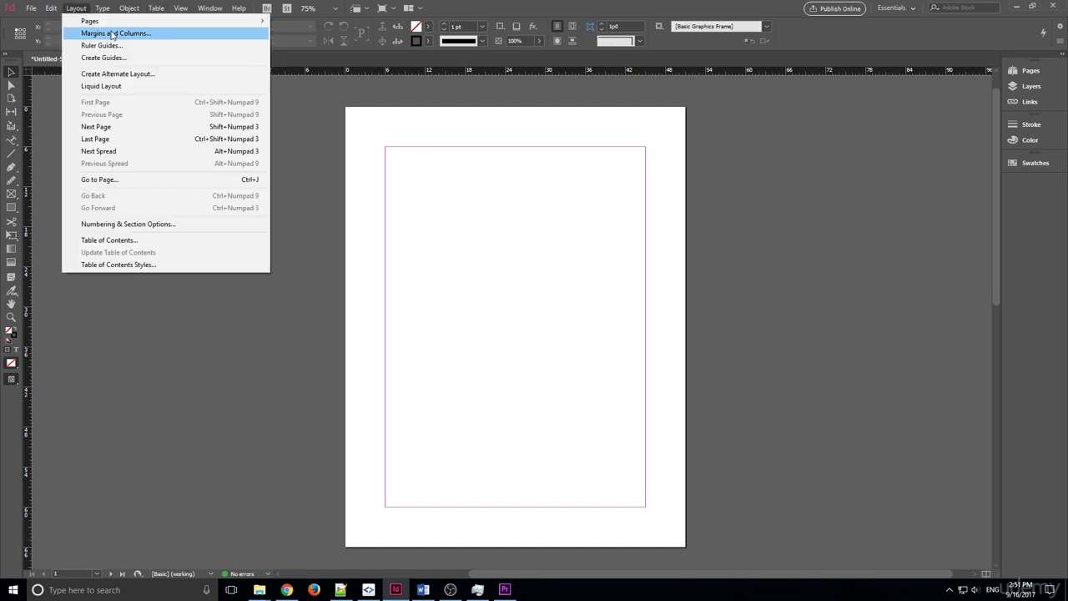
{"action": "left_click", "coordinate": [113, 33]}
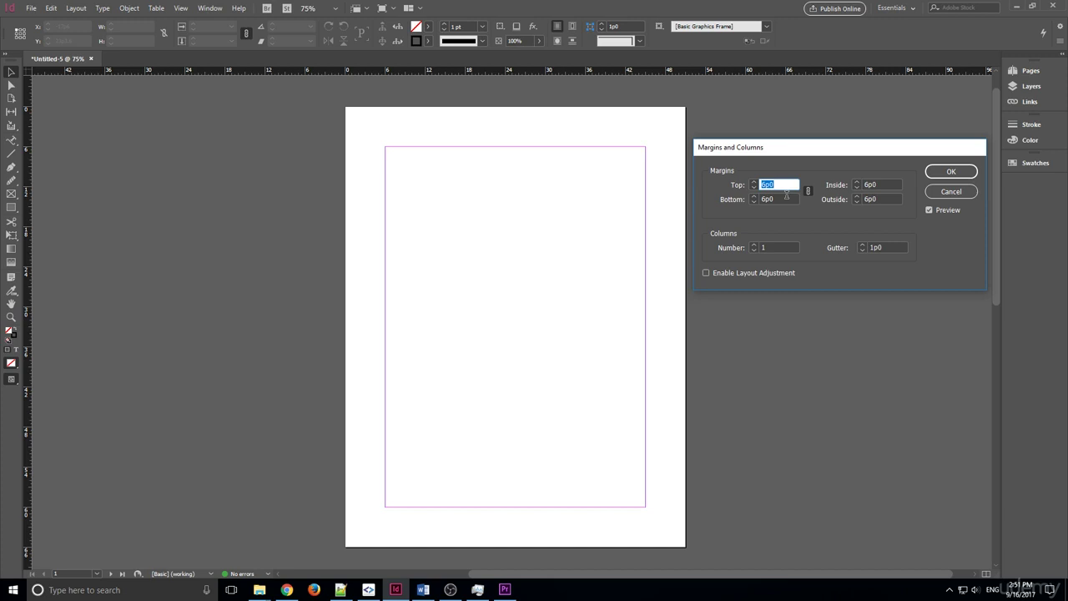
{"action": "left_click", "coordinate": [786, 198]}
{"action": "left_click", "coordinate": [780, 183]}
{"action": "double_click", "coordinate": [777, 182]}
{"action": "type", "text": "10 mm"}
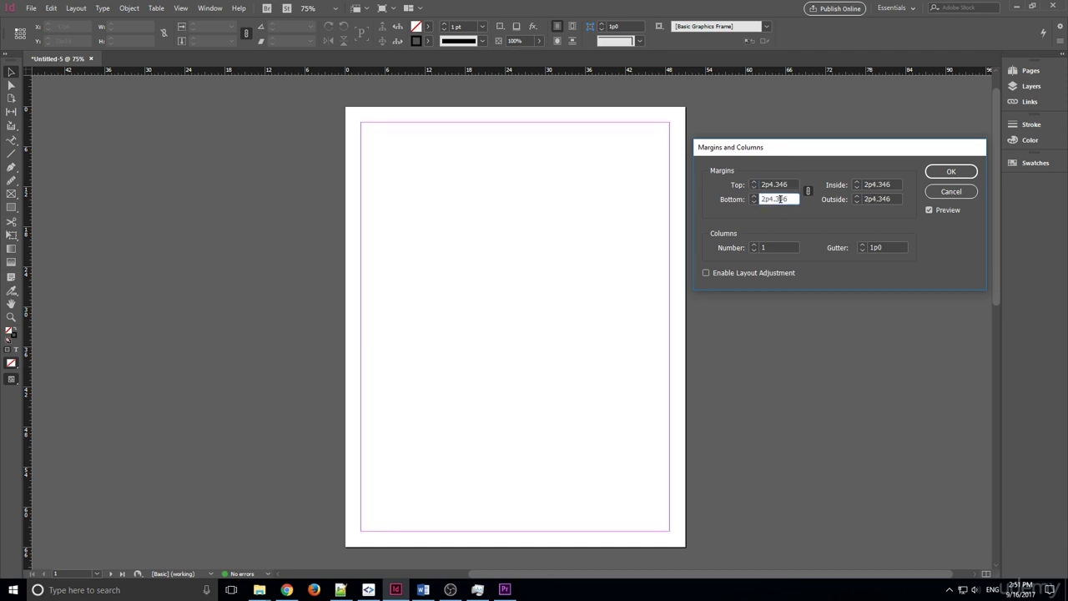
{"action": "key", "text": "Tab"}
Unlink the margins, try 10mm bottom and 20cm inside, then relink them
{"action": "left_click", "coordinate": [807, 192]}
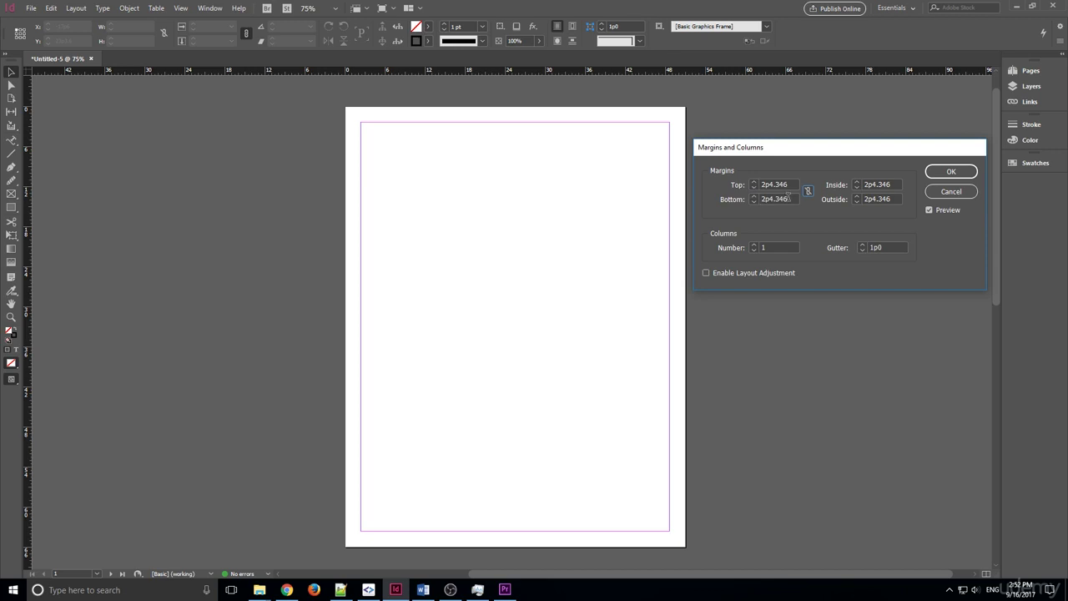
{"action": "left_click_drag", "start_coordinate": [788, 199], "coordinate": [719, 203]}
{"action": "key", "text": "BackSpace"}
{"action": "type", "text": "10mm"}
{"action": "left_click_drag", "start_coordinate": [898, 182], "coordinate": [845, 189]}
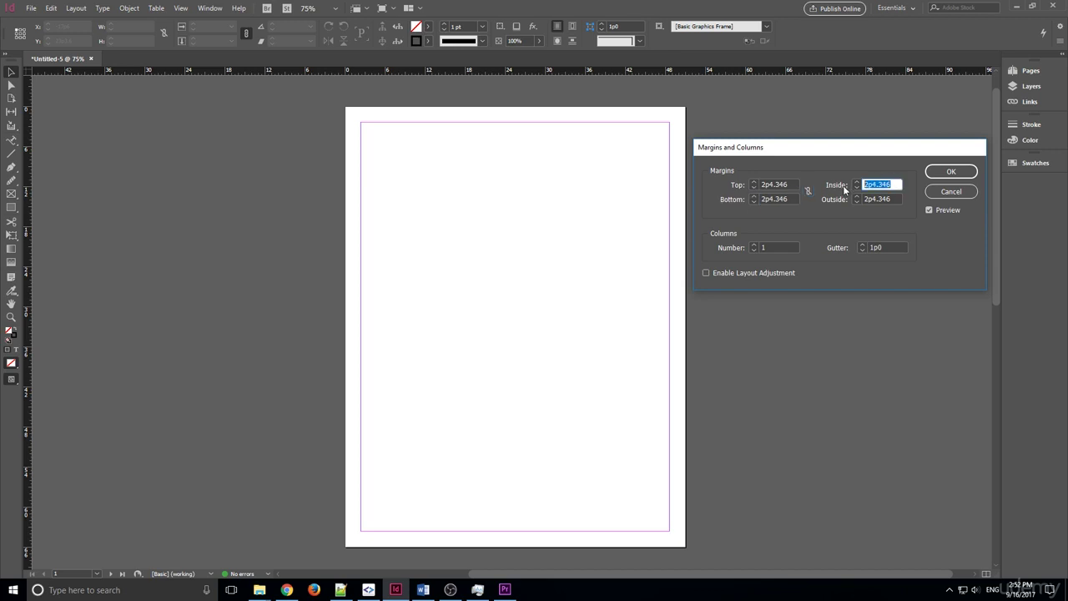
{"action": "type", "text": "20cm"}
{"action": "key", "text": "Tab"}
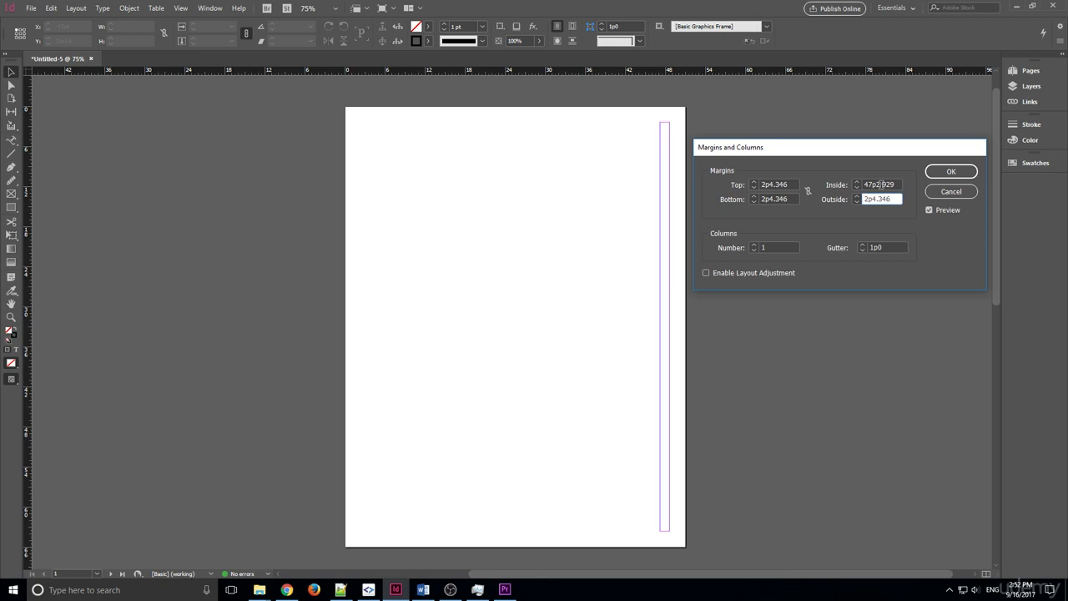
{"action": "left_click", "coordinate": [807, 191]}
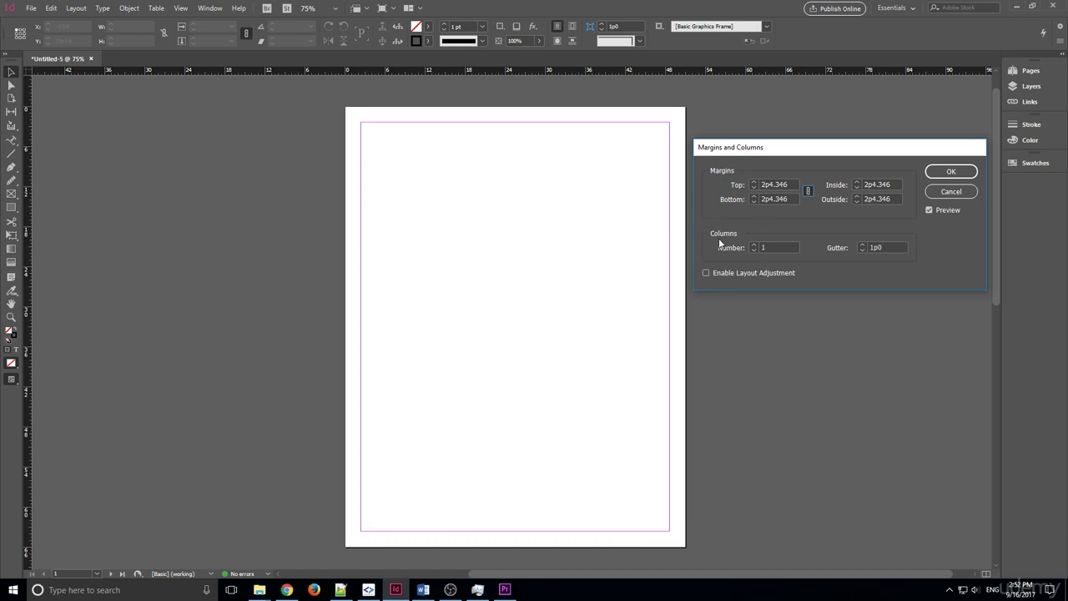
Set the column gutter to 0 and the column count to 4, then close the dialog
{"action": "left_click", "coordinate": [755, 244]}
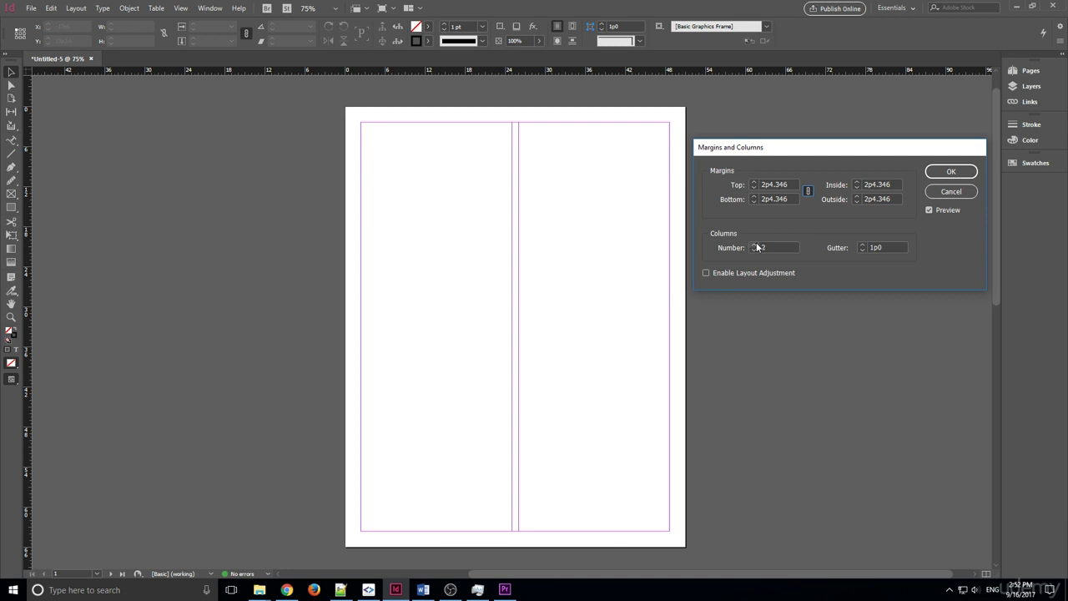
{"action": "left_click", "coordinate": [755, 244]}
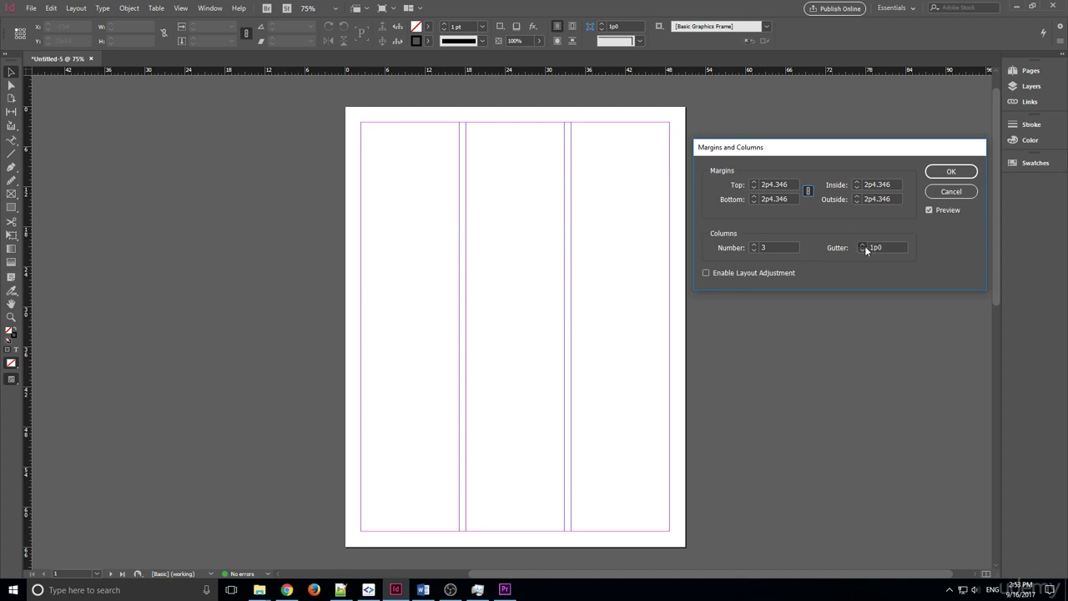
{"action": "left_click_drag", "start_coordinate": [864, 245], "coordinate": [864, 251]}
{"action": "type", "text": "0"}
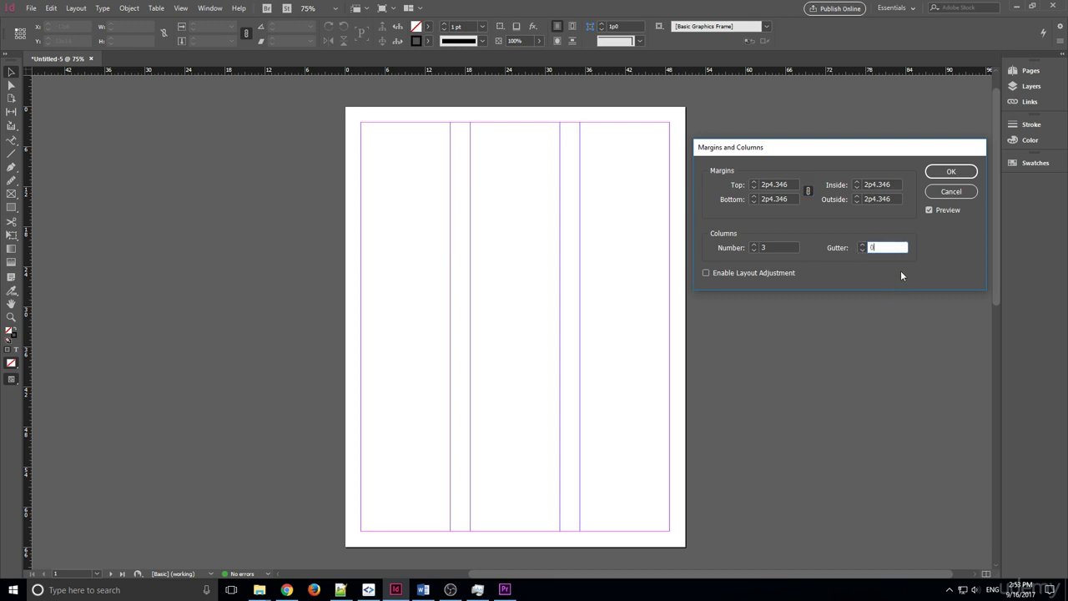
{"action": "left_click", "coordinate": [796, 247]}
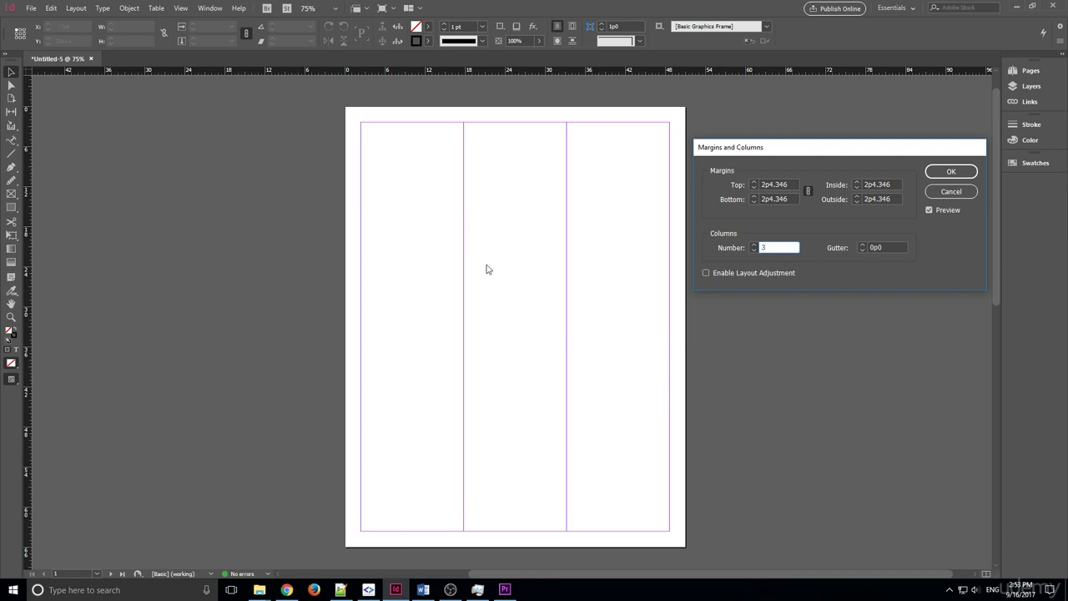
{"action": "left_click_drag", "start_coordinate": [754, 246], "coordinate": [754, 246]}
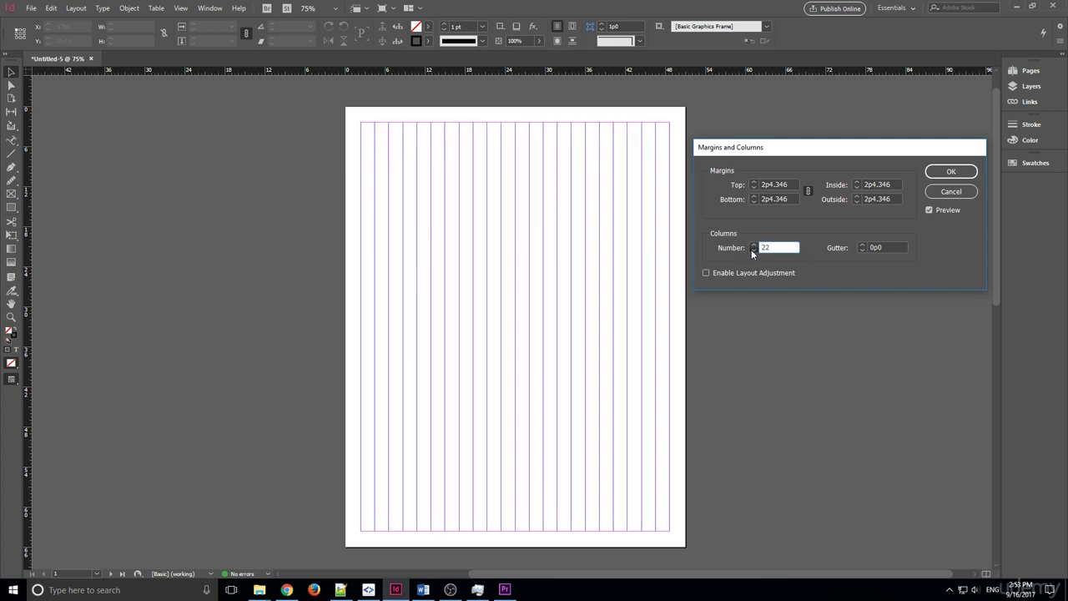
{"action": "key", "text": "Down"}
{"action": "type", "text": "4"}
{"action": "key", "text": "Return"}
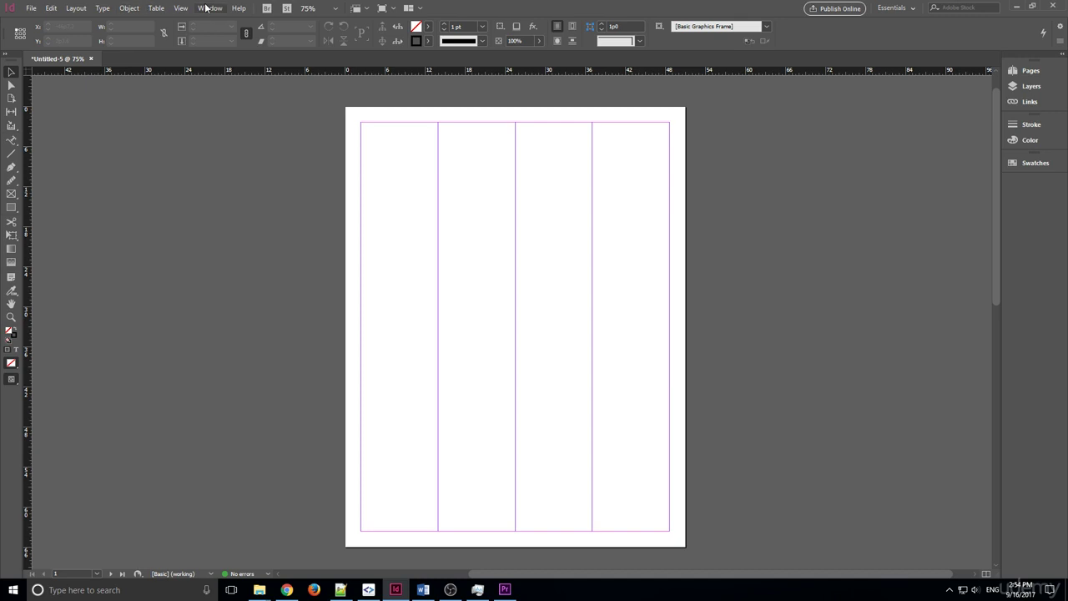
Hide the rulers from the View menu, then show them again
{"action": "left_click", "coordinate": [158, 9]}
{"action": "left_click", "coordinate": [158, 8]}
{"action": "left_click", "coordinate": [180, 8]}
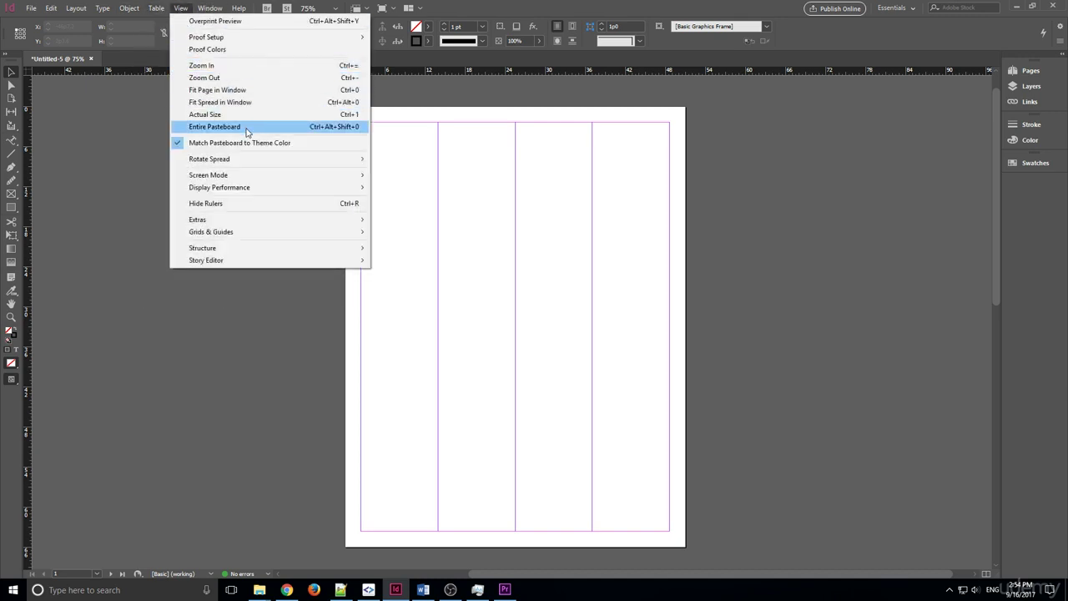
{"action": "left_click", "coordinate": [250, 201]}
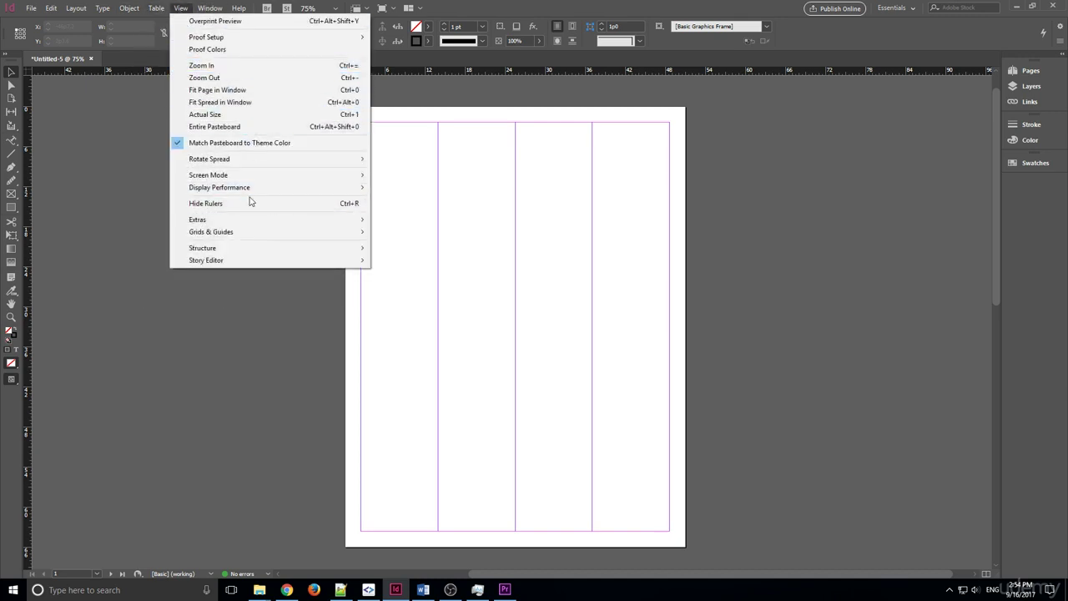
{"action": "left_click", "coordinate": [259, 205]}
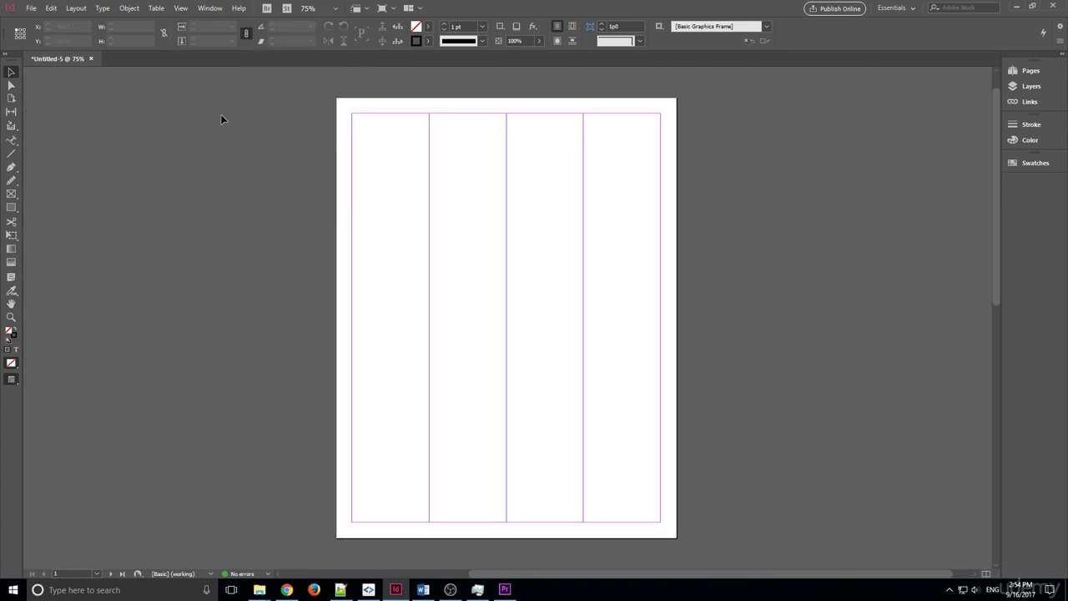
{"action": "left_click", "coordinate": [200, 7]}
{"action": "mouse_move", "coordinate": [181, 8]}
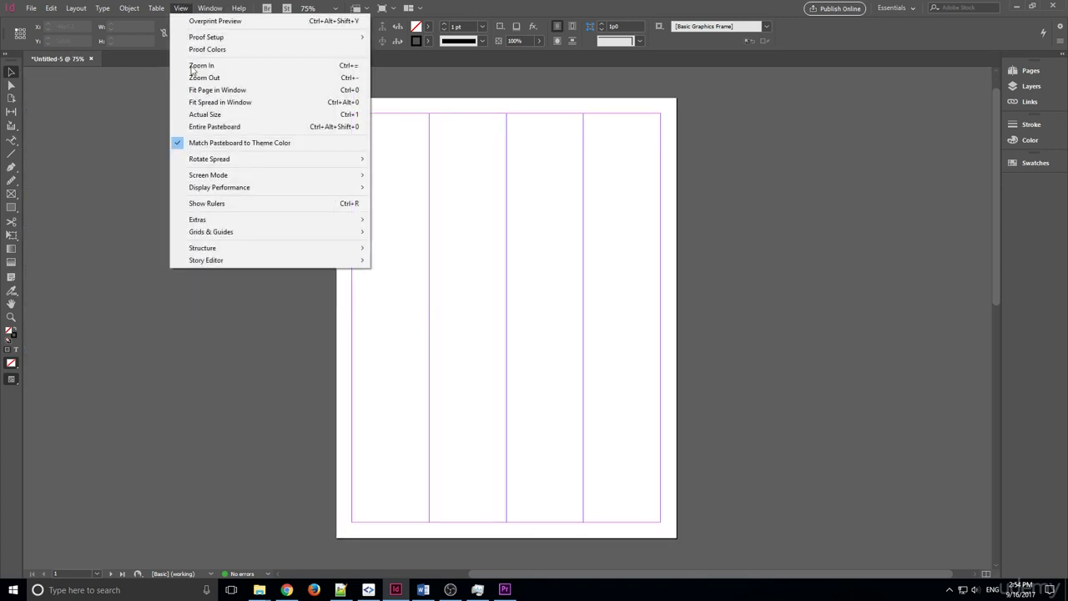
{"action": "left_click", "coordinate": [221, 206]}
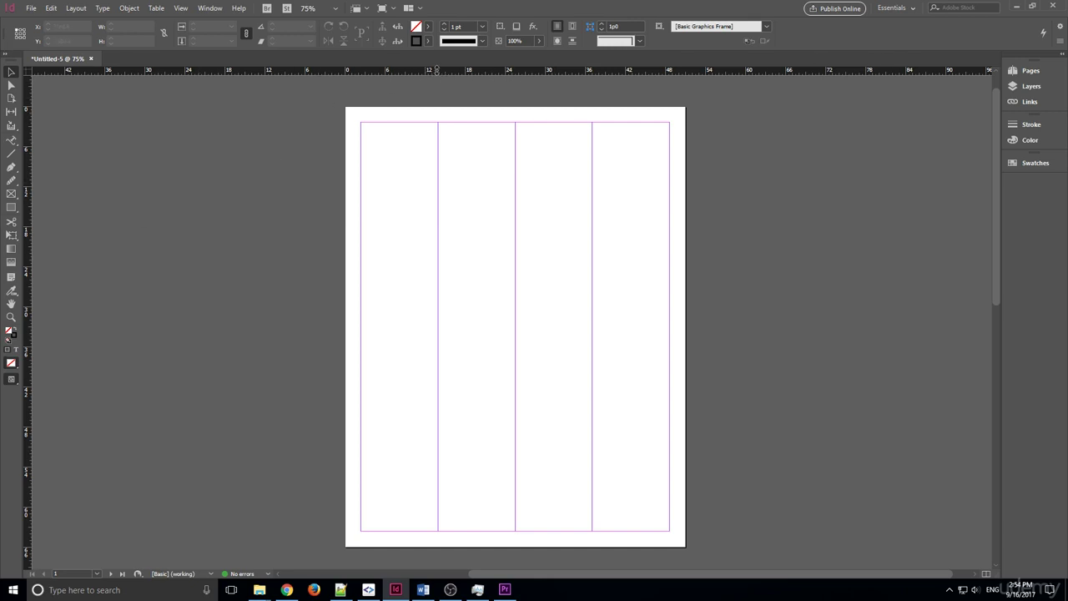
Drag out a horizontal and a vertical guide, and set the horizontal guide's Y to 6p0
{"action": "left_click_drag", "start_coordinate": [437, 70], "coordinate": [412, 157]}
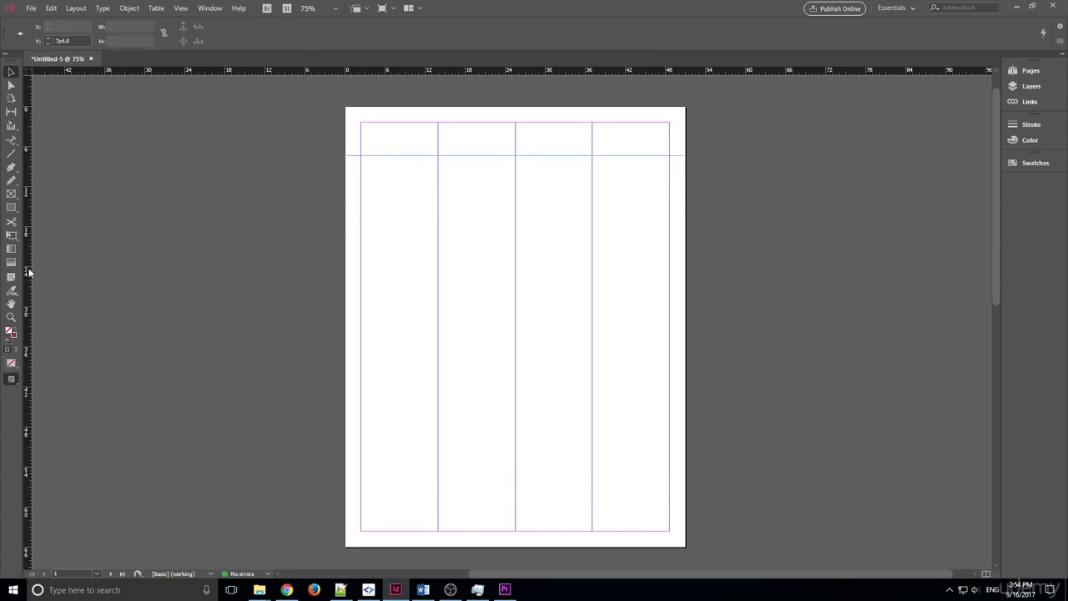
{"action": "left_click_drag", "start_coordinate": [27, 269], "coordinate": [425, 232]}
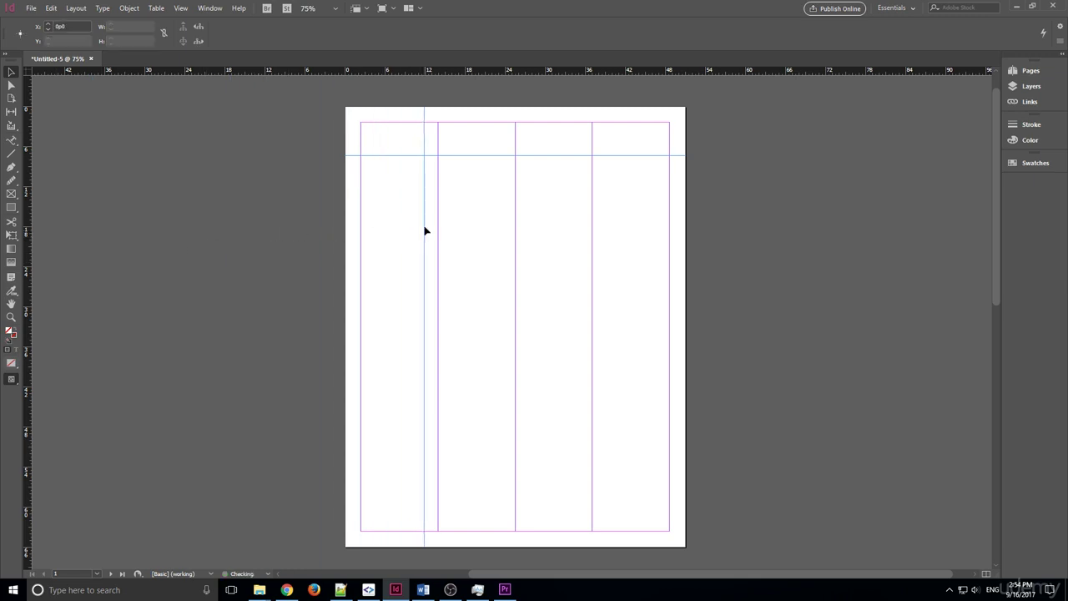
{"action": "left_click", "coordinate": [405, 155]}
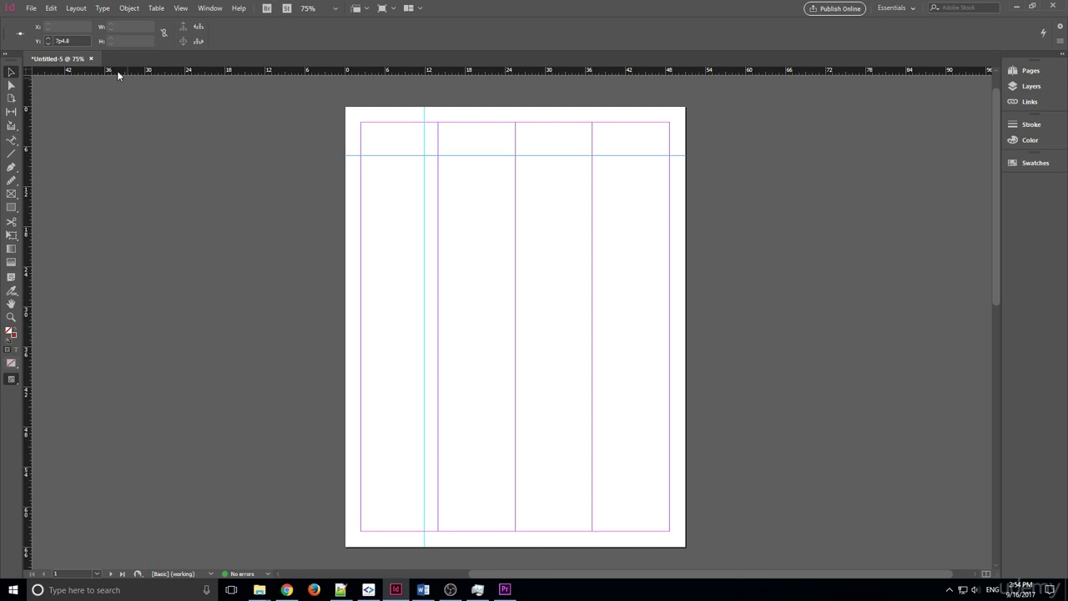
{"action": "double_click", "coordinate": [72, 40]}
{"action": "type", "text": "6p0"}
{"action": "key", "text": "Return"}
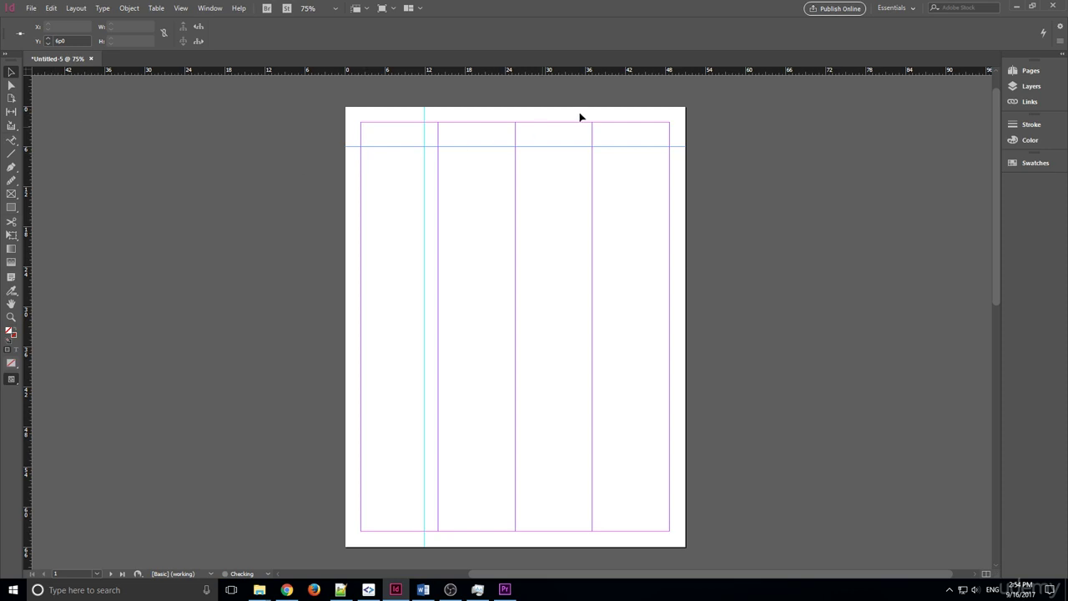
Set the vertical guide's X to 1in and add another vertical guide near the right margin
{"action": "left_click", "coordinate": [417, 148]}
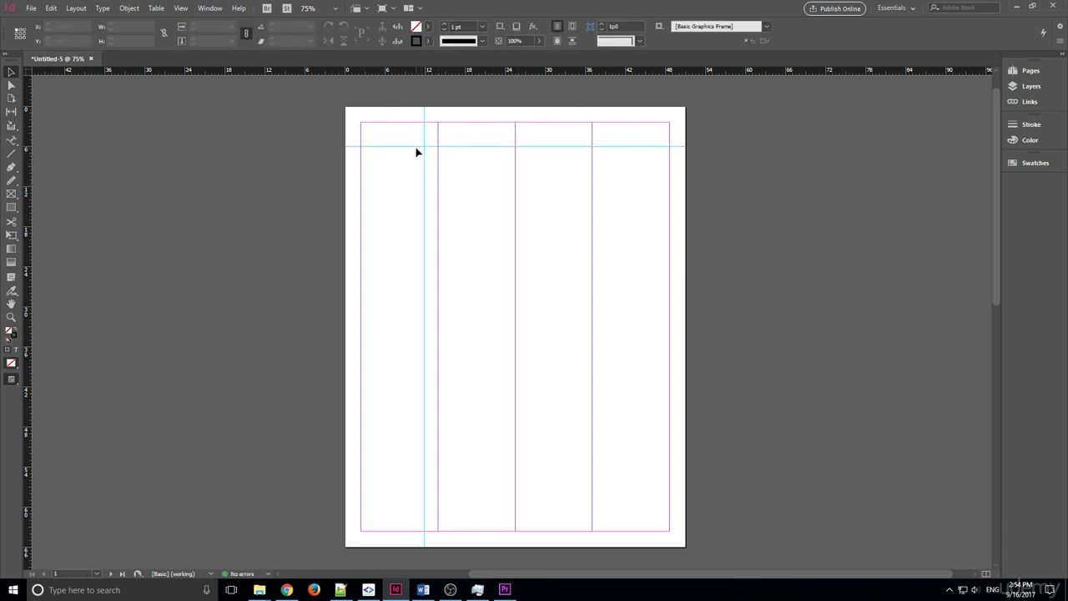
{"action": "left_click", "coordinate": [425, 161]}
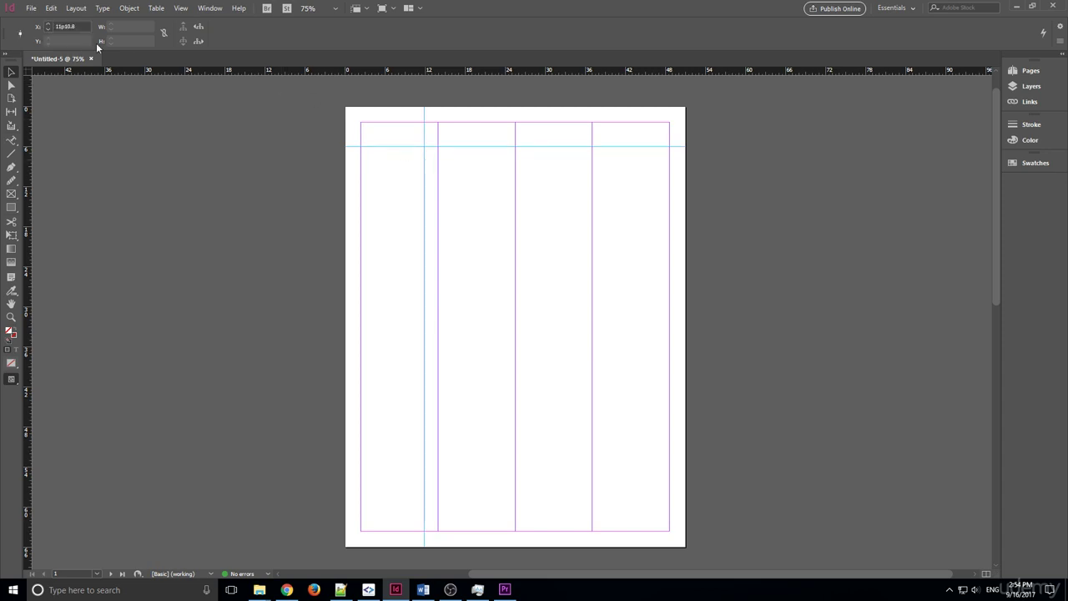
{"action": "left_click", "coordinate": [67, 25]}
{"action": "double_click", "coordinate": [67, 25]}
{"action": "type", "text": "1in"}
{"action": "key", "text": "Return"}
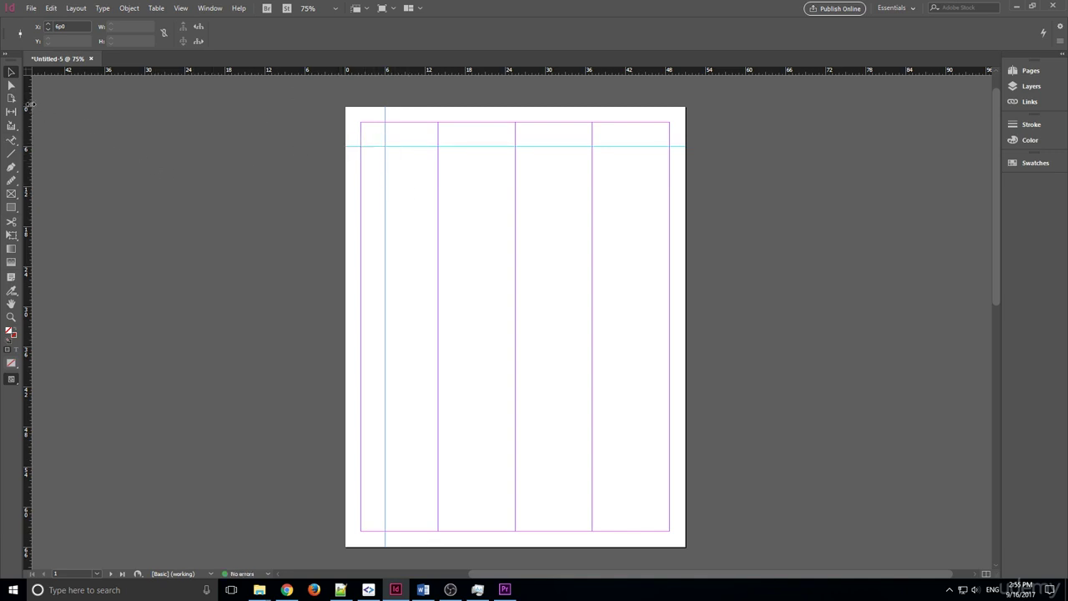
{"action": "left_click_drag", "start_coordinate": [28, 108], "coordinate": [645, 111]}
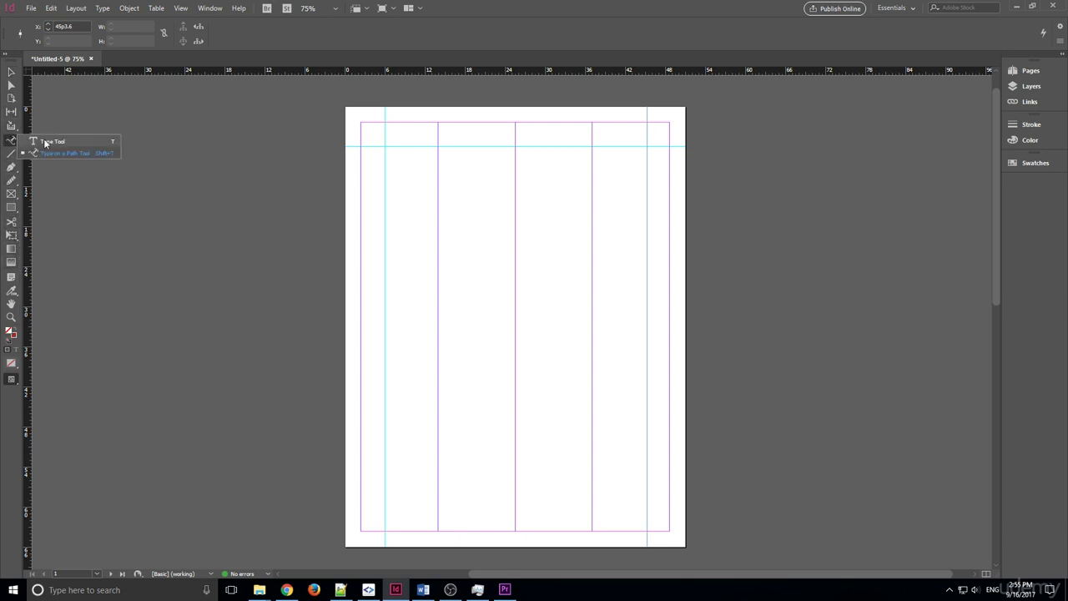
Draw a text frame in the first column containing 'Some randome stuff'
{"action": "left_click", "coordinate": [11, 140]}
{"action": "left_click_drag", "start_coordinate": [393, 175], "coordinate": [464, 203]}
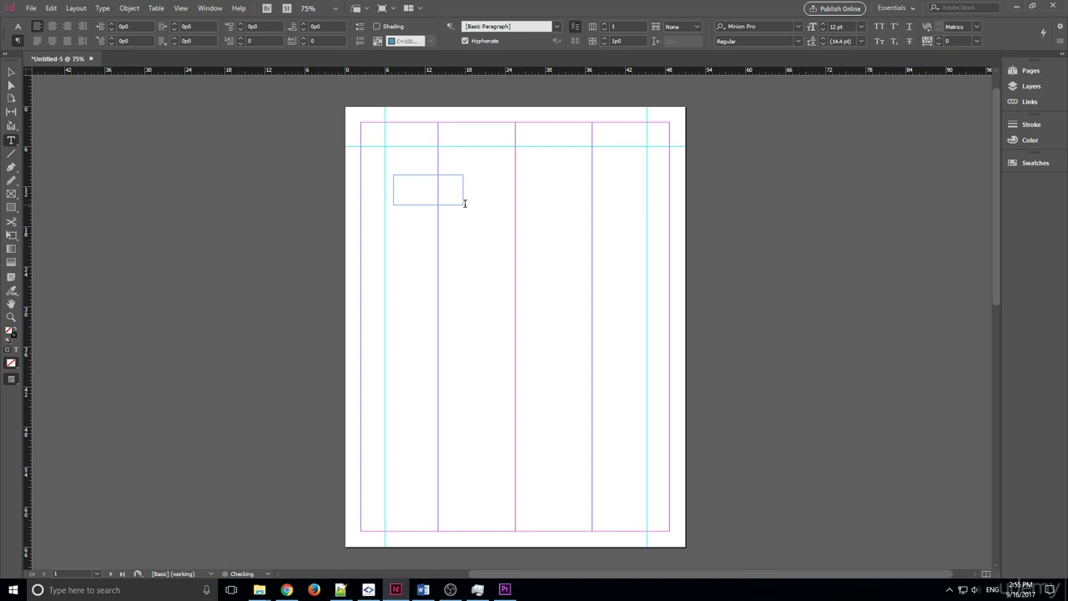
{"action": "type", "text": "Some randome stuff"}
Move the frame to the top-left of the first column, on the 6p0 guide
{"action": "left_click", "coordinate": [11, 73]}
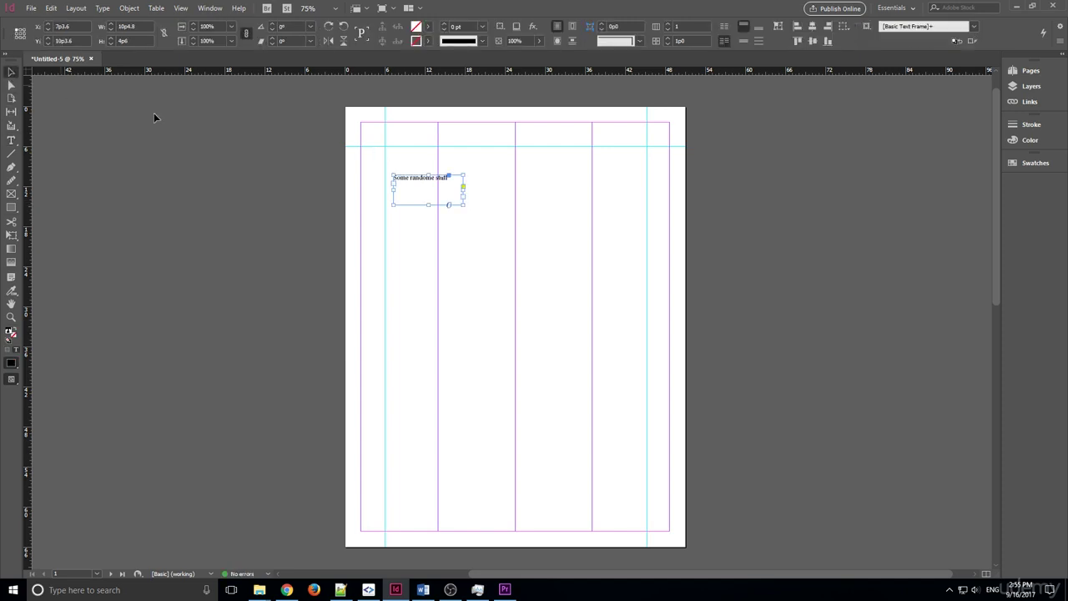
{"action": "left_click_drag", "start_coordinate": [424, 193], "coordinate": [387, 232]}
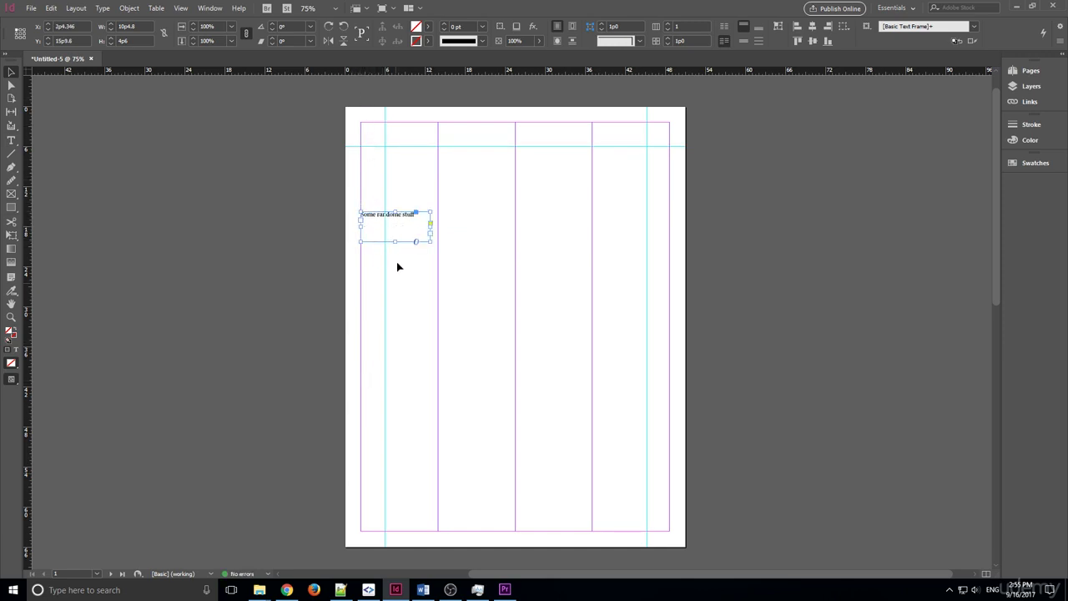
{"action": "left_click_drag", "start_coordinate": [400, 232], "coordinate": [422, 165]}
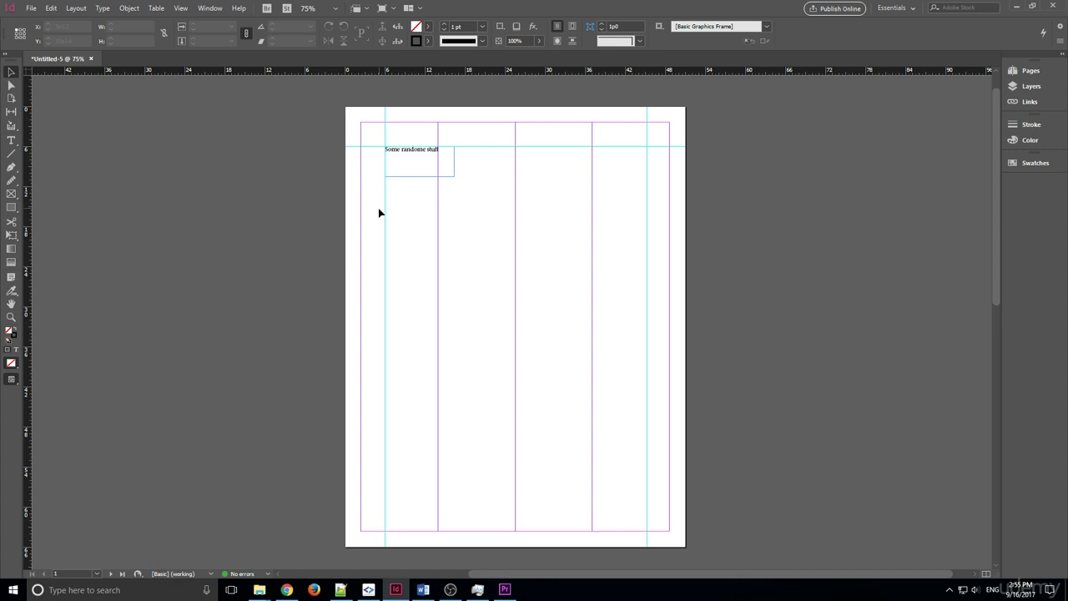
{"action": "left_click_drag", "start_coordinate": [405, 162], "coordinate": [387, 165]}
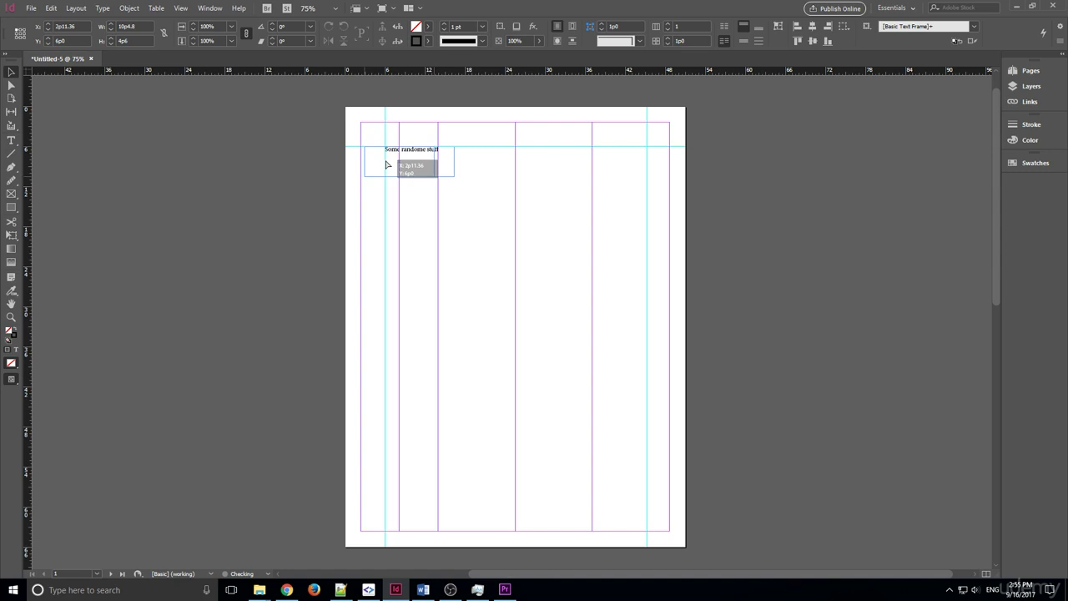
{"action": "left_click_drag", "start_coordinate": [387, 164], "coordinate": [385, 165]}
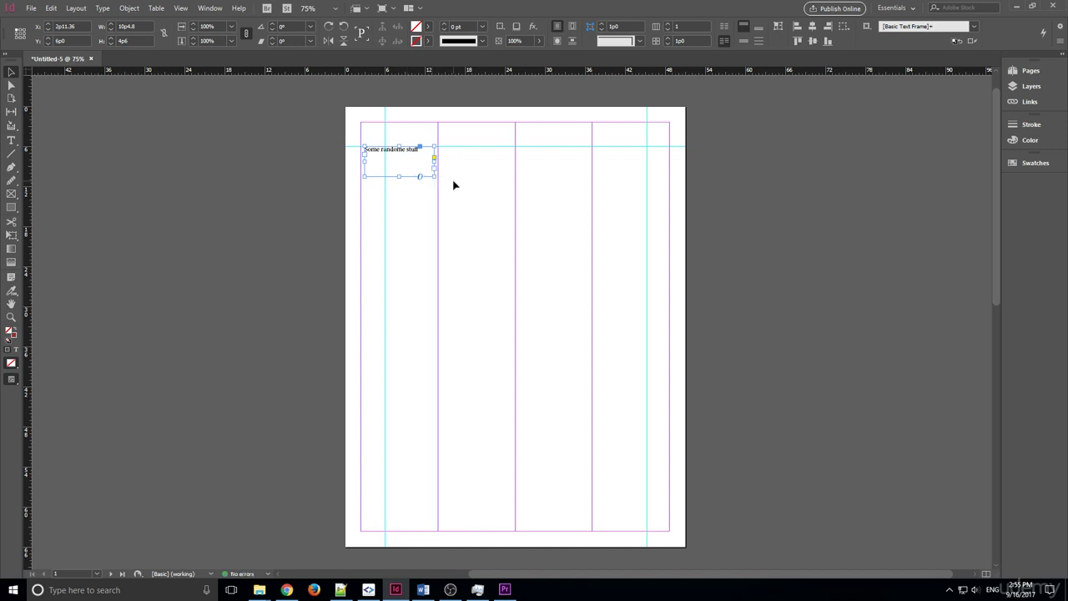
Paste a duplicate frame atop the third column and add a horizontal guide along both frames' tops
{"action": "key", "text": "ctrl+v"}
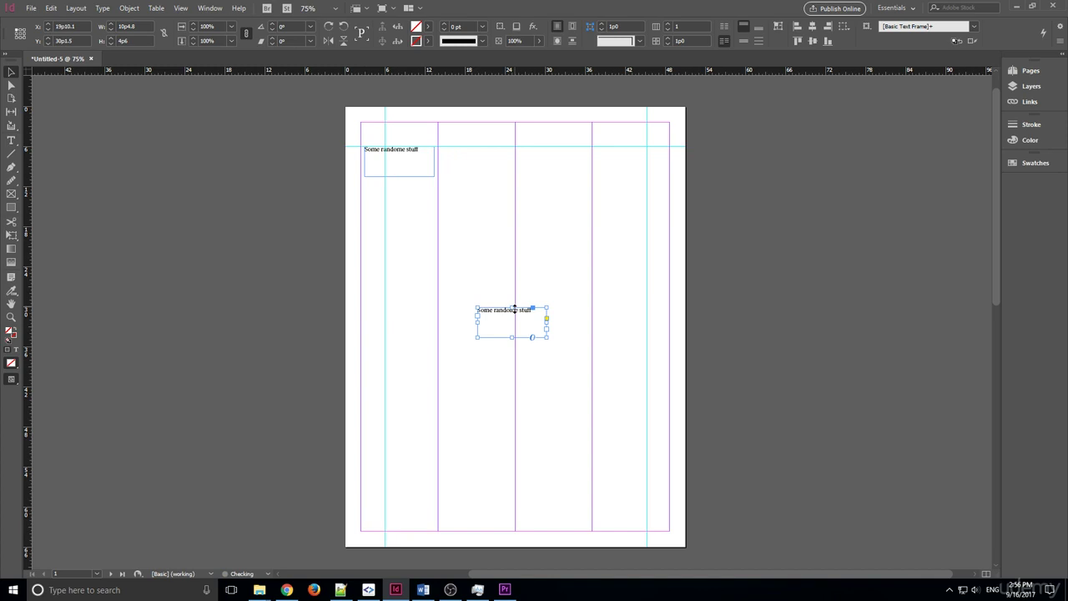
{"action": "left_click_drag", "start_coordinate": [514, 309], "coordinate": [541, 160]}
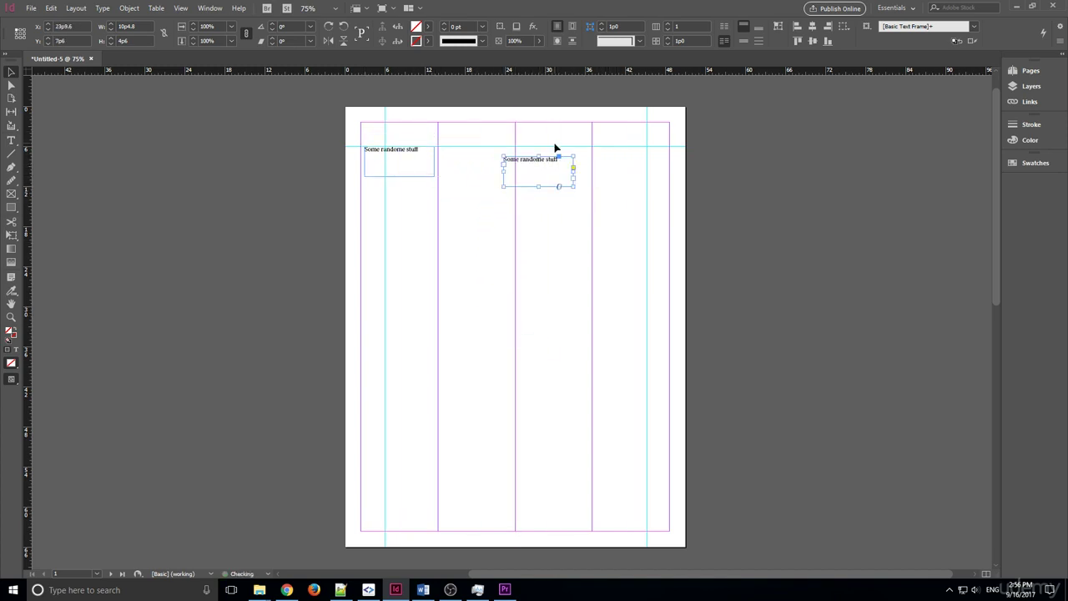
{"action": "left_click", "coordinate": [560, 151]}
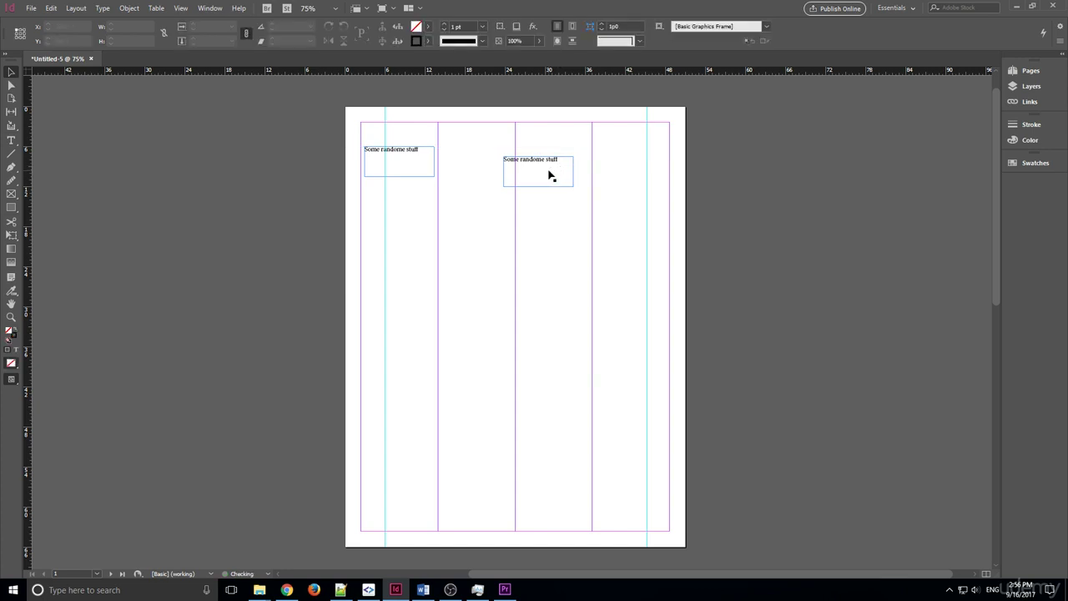
{"action": "left_click_drag", "start_coordinate": [550, 175], "coordinate": [564, 165]}
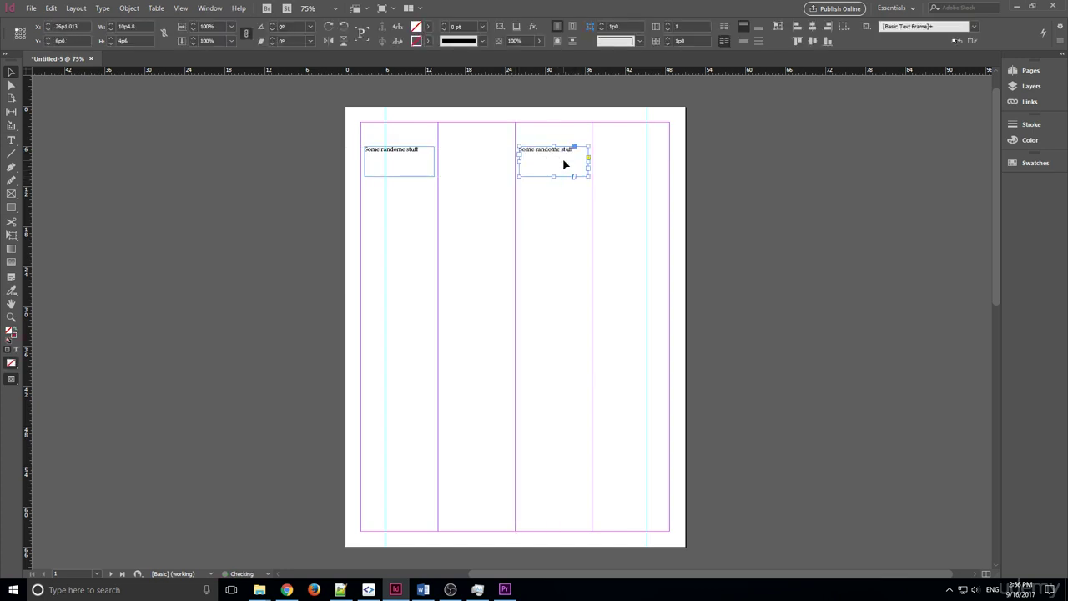
{"action": "left_click", "coordinate": [551, 212]}
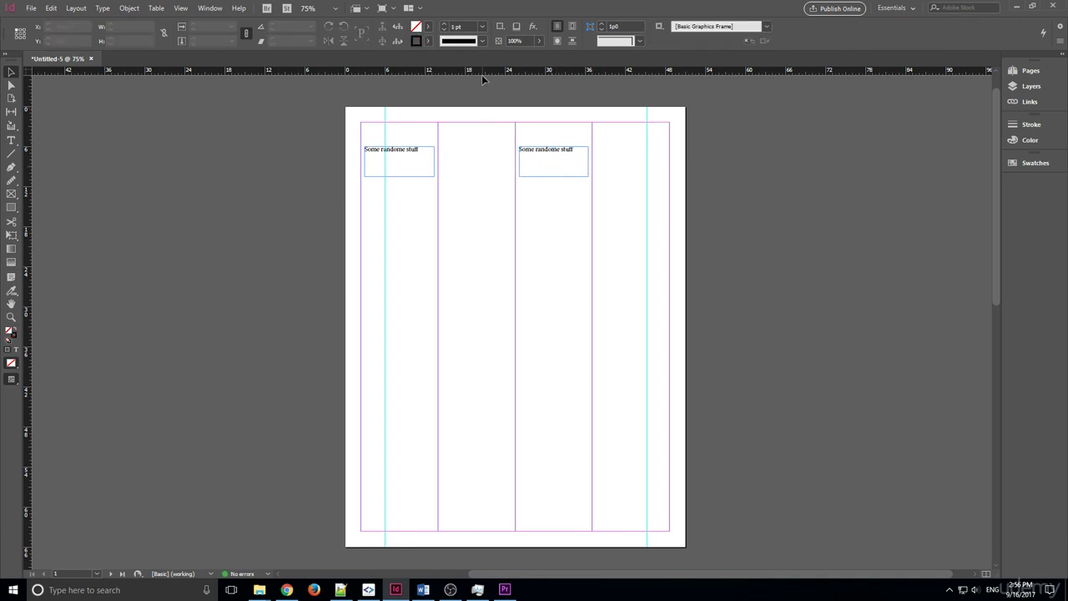
{"action": "left_click_drag", "start_coordinate": [482, 74], "coordinate": [478, 146]}
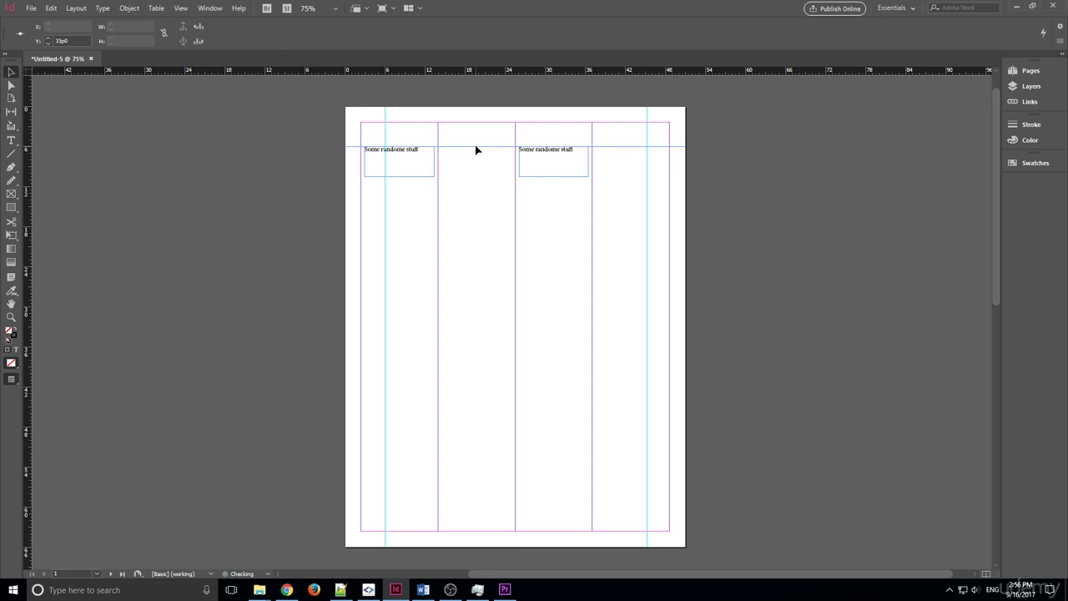
{"action": "mouse_move", "coordinate": [561, 161]}
{"action": "left_mouse_down"}
{"action": "mouse_move", "coordinate": [558, 236]}
{"action": "mouse_move", "coordinate": [573, 191]}
{"action": "mouse_move", "coordinate": [560, 162]}
{"action": "left_mouse_up"}
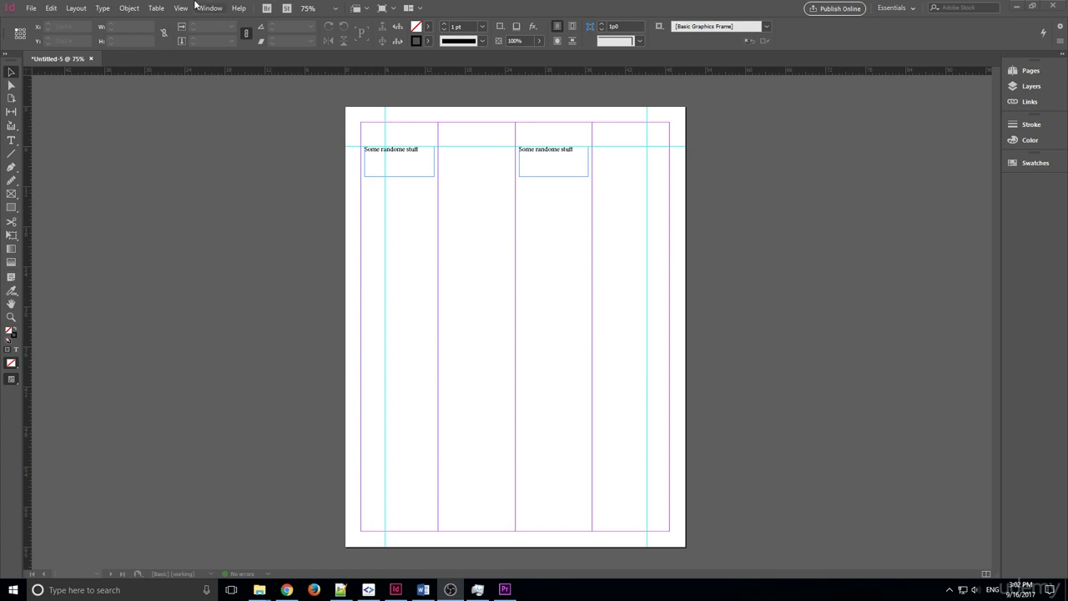
Hide all guides via View > Grids & Guides, then show them again
{"action": "left_click", "coordinate": [187, 8]}
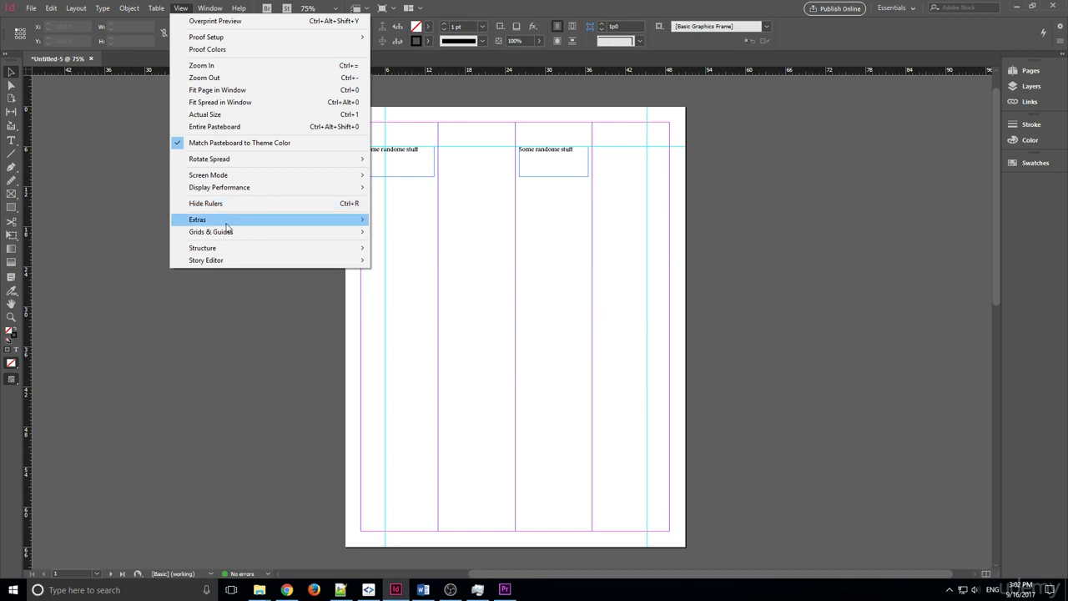
{"action": "mouse_move", "coordinate": [232, 234]}
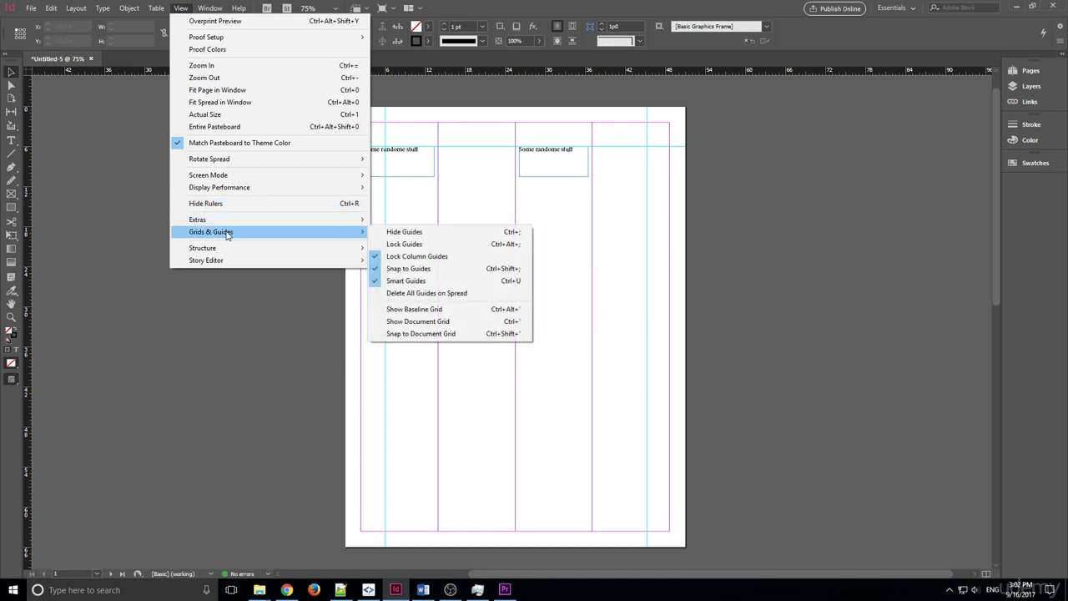
{"action": "left_click", "coordinate": [469, 237]}
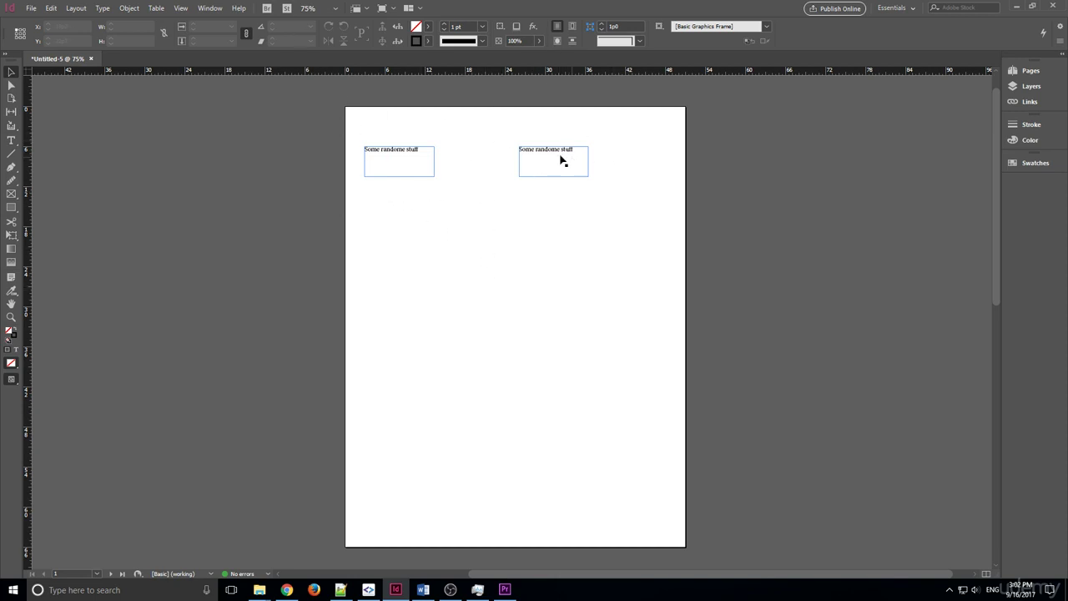
{"action": "left_click", "coordinate": [210, 9]}
{"action": "mouse_move", "coordinate": [180, 8]}
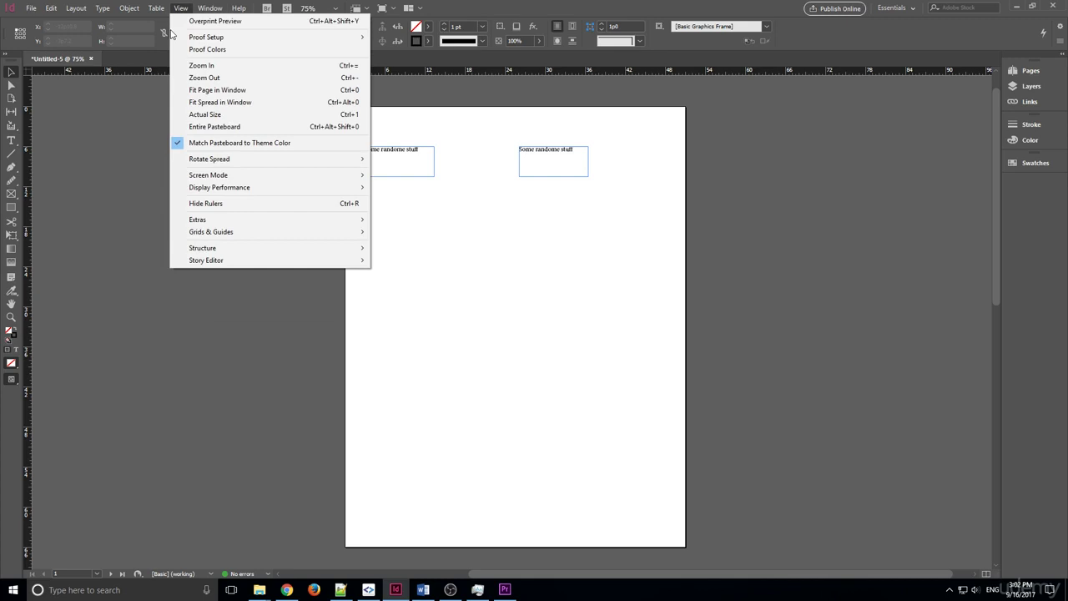
{"action": "mouse_move", "coordinate": [239, 239]}
{"action": "mouse_move", "coordinate": [342, 234]}
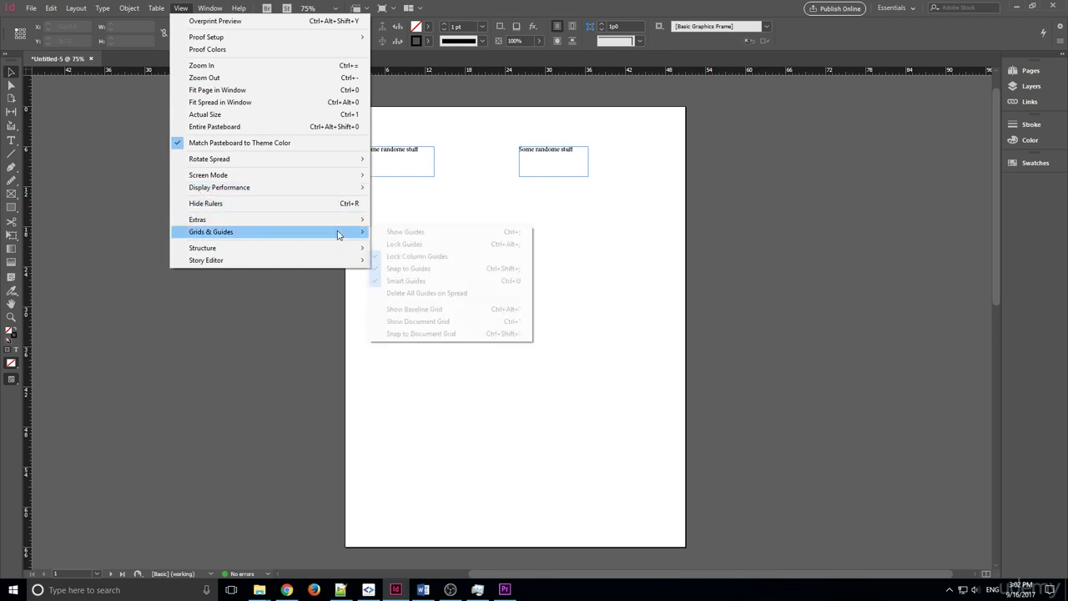
{"action": "left_click", "coordinate": [431, 234]}
Lock the ruler guides with View > Grids & Guides > Lock Guides
{"action": "left_click", "coordinate": [181, 8]}
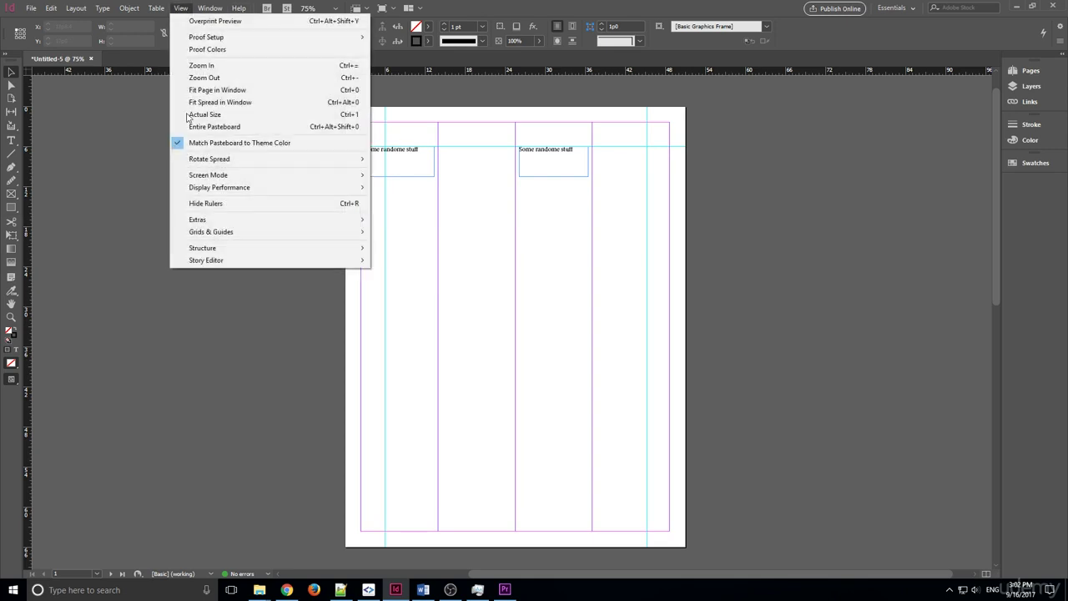
{"action": "mouse_move", "coordinate": [225, 232]}
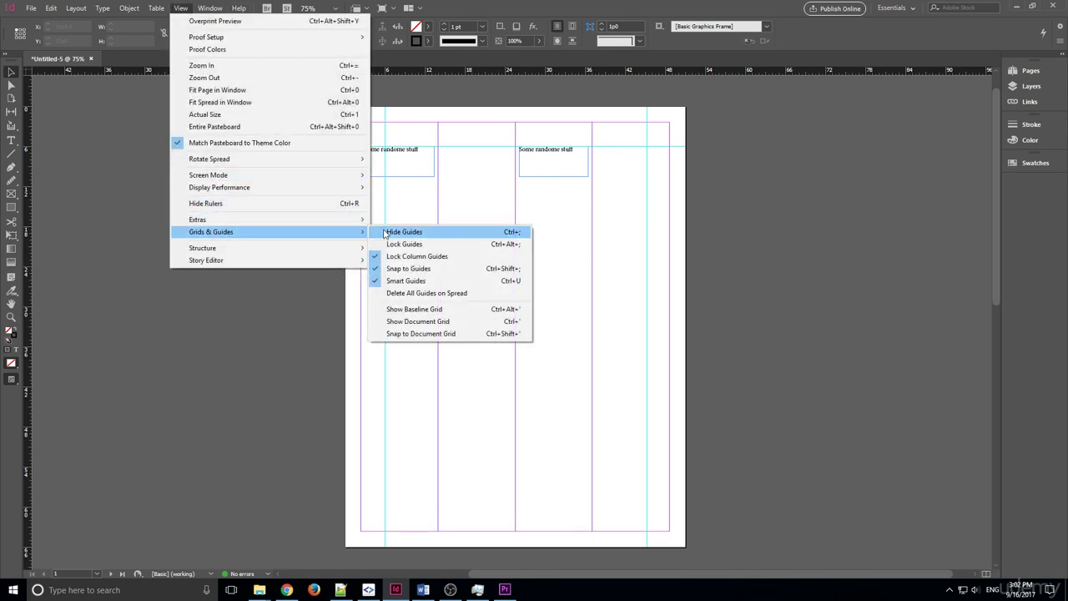
{"action": "left_click", "coordinate": [424, 244]}
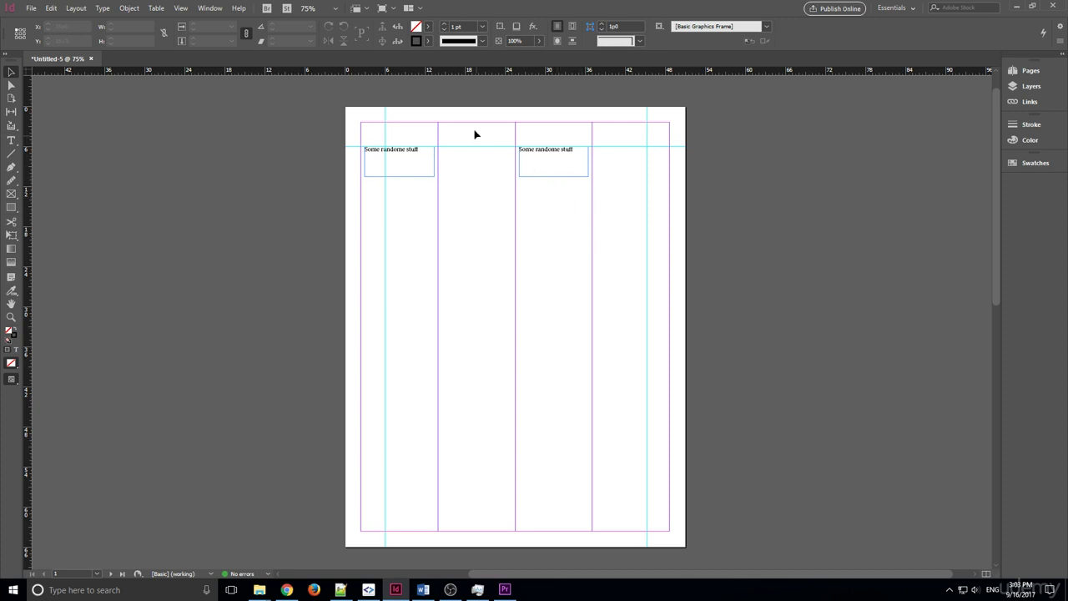
Turn off Lock Guides and reopen the View > Grids & Guides submenu
{"action": "left_click", "coordinate": [434, 167]}
{"action": "left_click", "coordinate": [472, 147]}
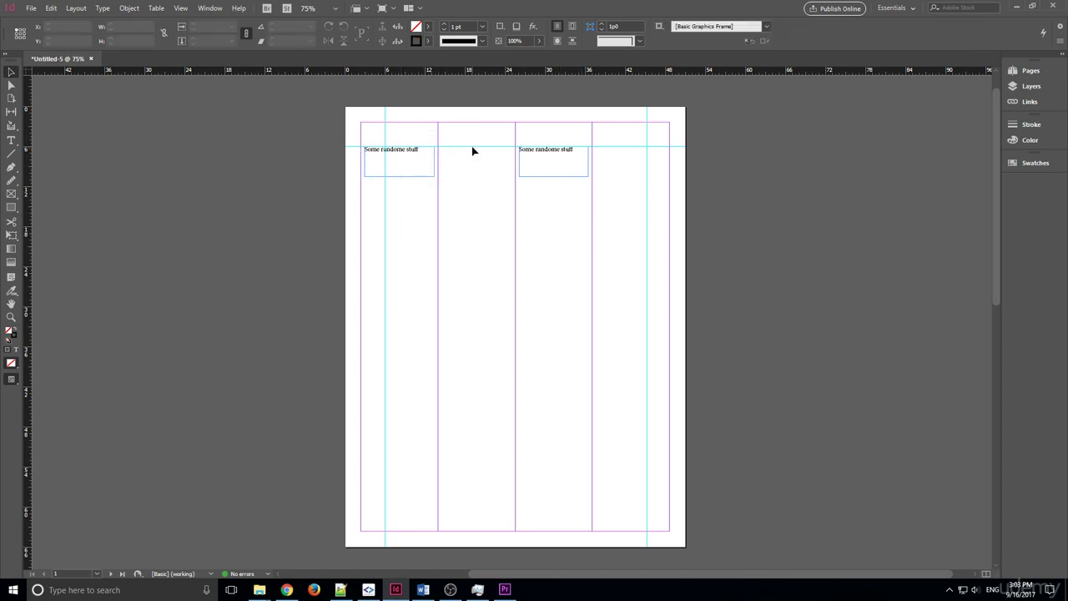
{"action": "left_click", "coordinate": [180, 8]}
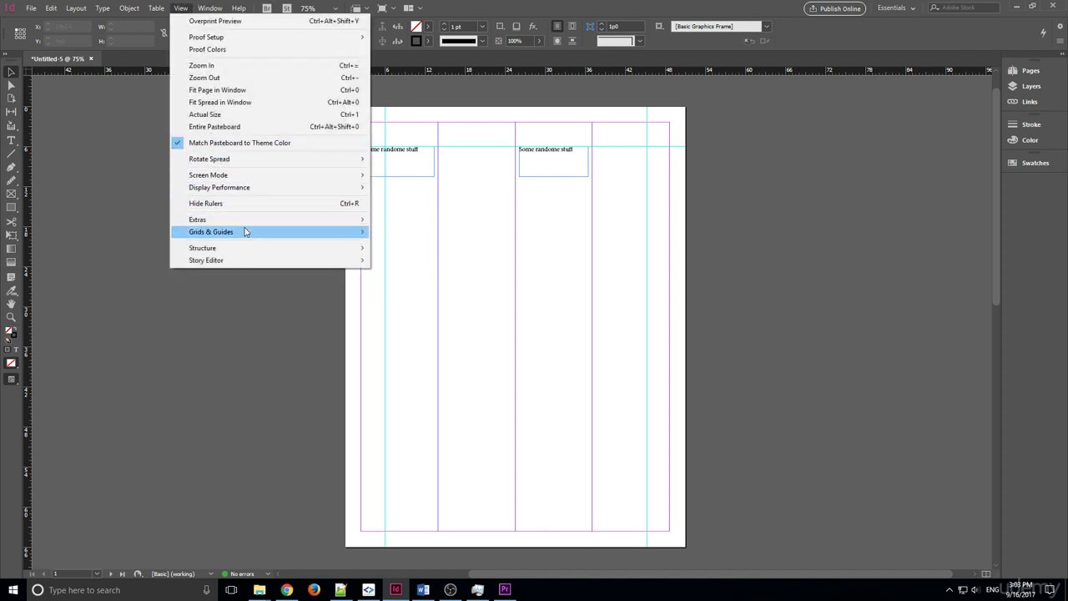
{"action": "mouse_move", "coordinate": [246, 231]}
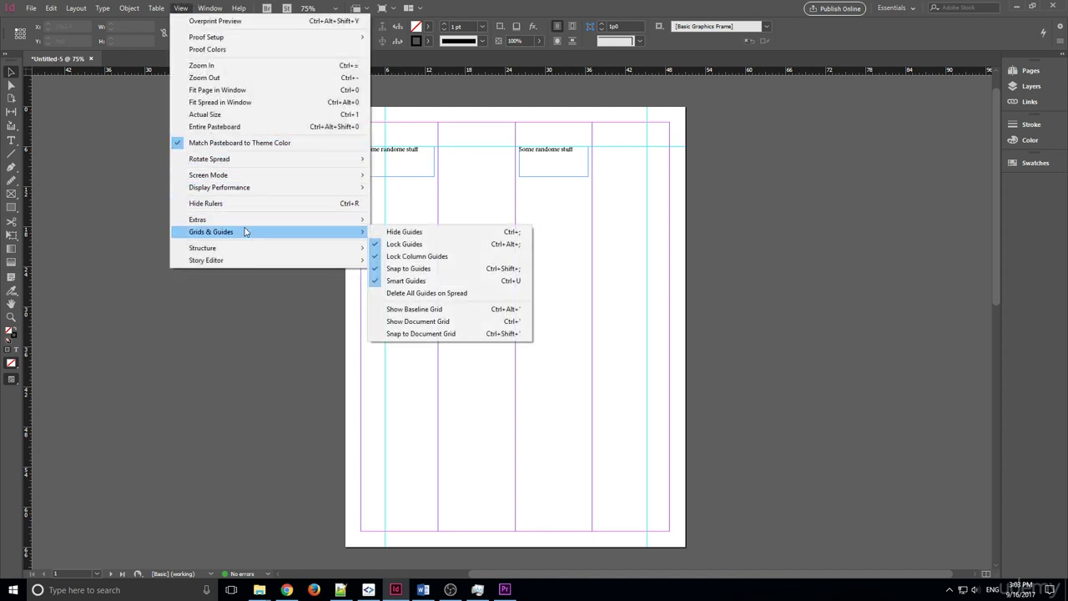
{"action": "left_click", "coordinate": [419, 244]}
{"action": "left_click", "coordinate": [181, 7]}
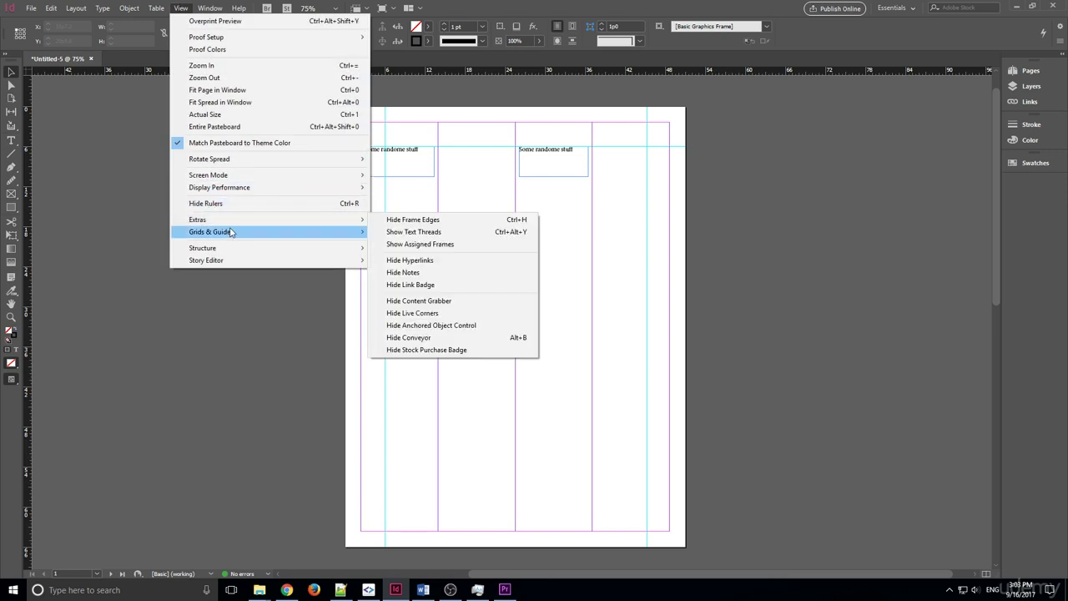
{"action": "mouse_move", "coordinate": [232, 232]}
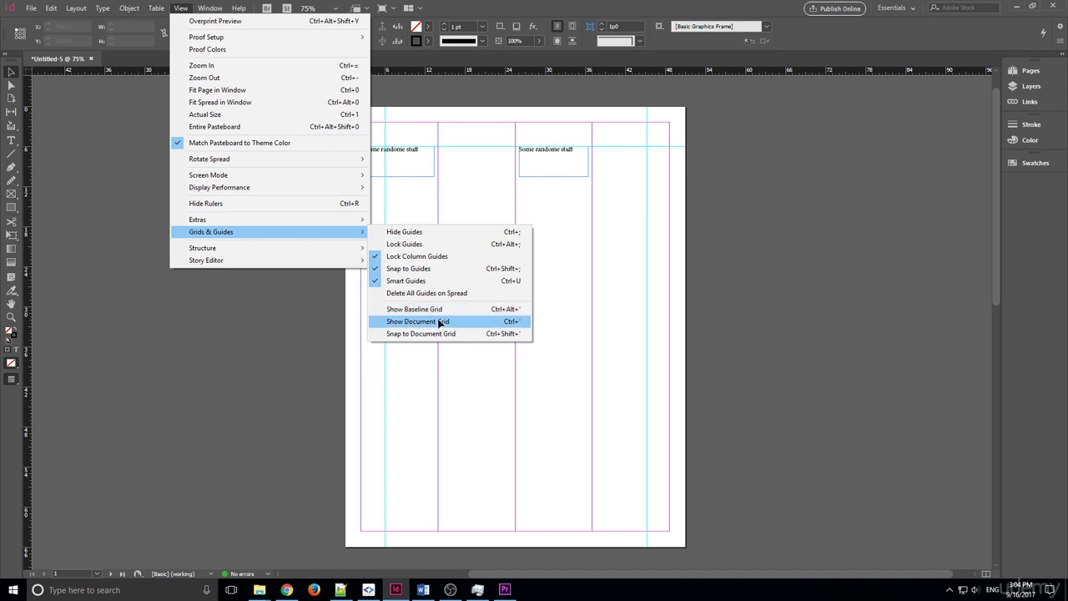
Show the document grid, align the second frame level with the first, and fit the page in the window
{"action": "left_click", "coordinate": [440, 322]}
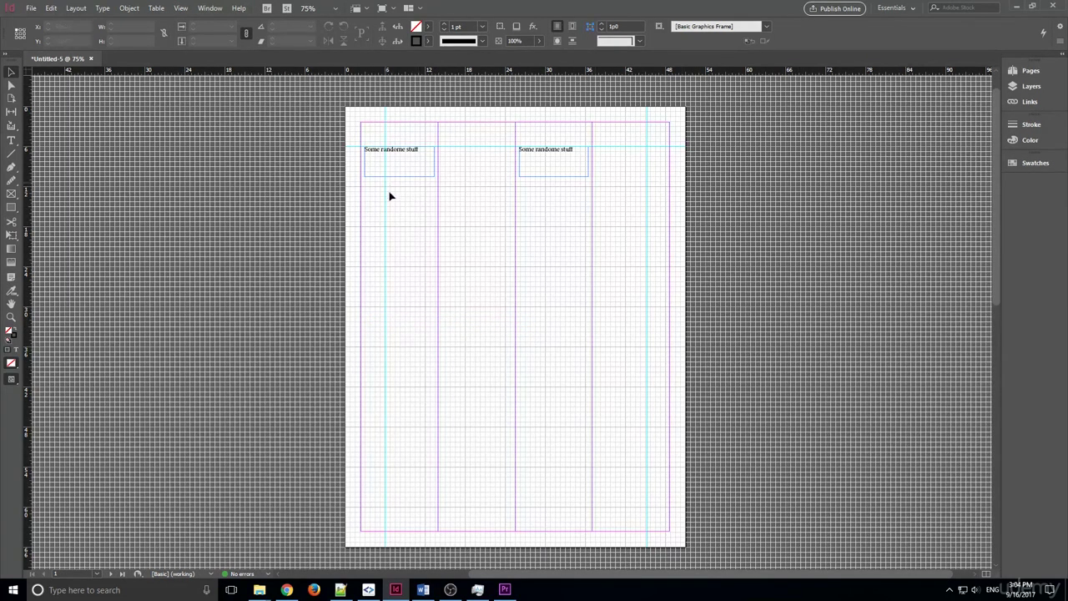
{"action": "scroll", "coordinate": [537, 253], "scroll_direction": "up", "scroll_amount": 1}
{"action": "scroll", "coordinate": [558, 198], "scroll_direction": "up", "scroll_amount": 1}
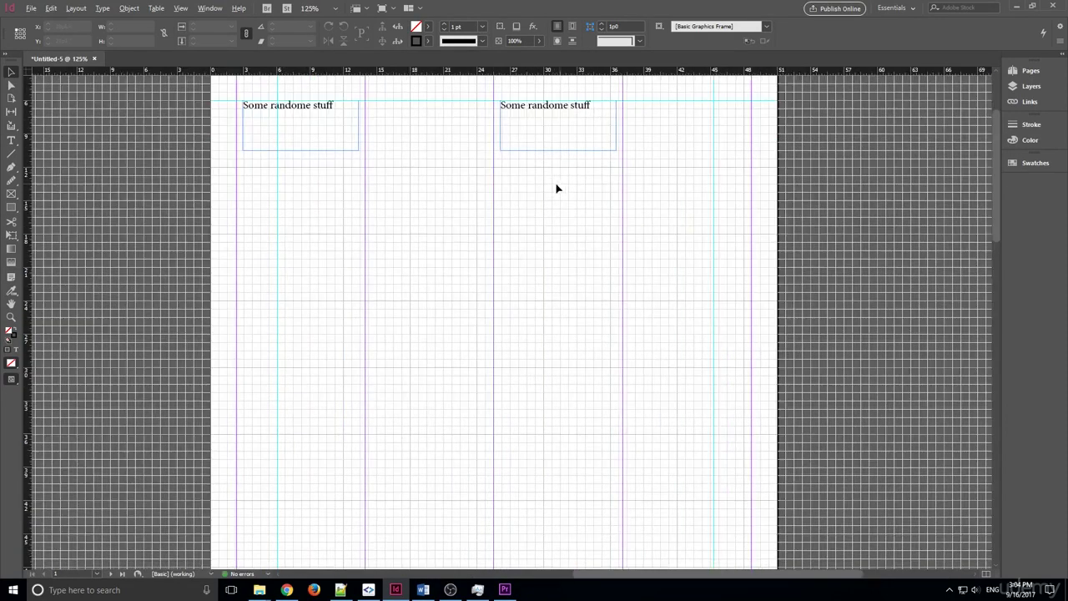
{"action": "scroll", "coordinate": [556, 186], "scroll_direction": "up", "scroll_amount": 2}
{"action": "mouse_move", "coordinate": [530, 230]}
{"action": "left_mouse_down"}
{"action": "mouse_move", "coordinate": [520, 255]}
{"action": "mouse_move", "coordinate": [537, 277]}
{"action": "mouse_move", "coordinate": [532, 233]}
{"action": "left_mouse_up"}
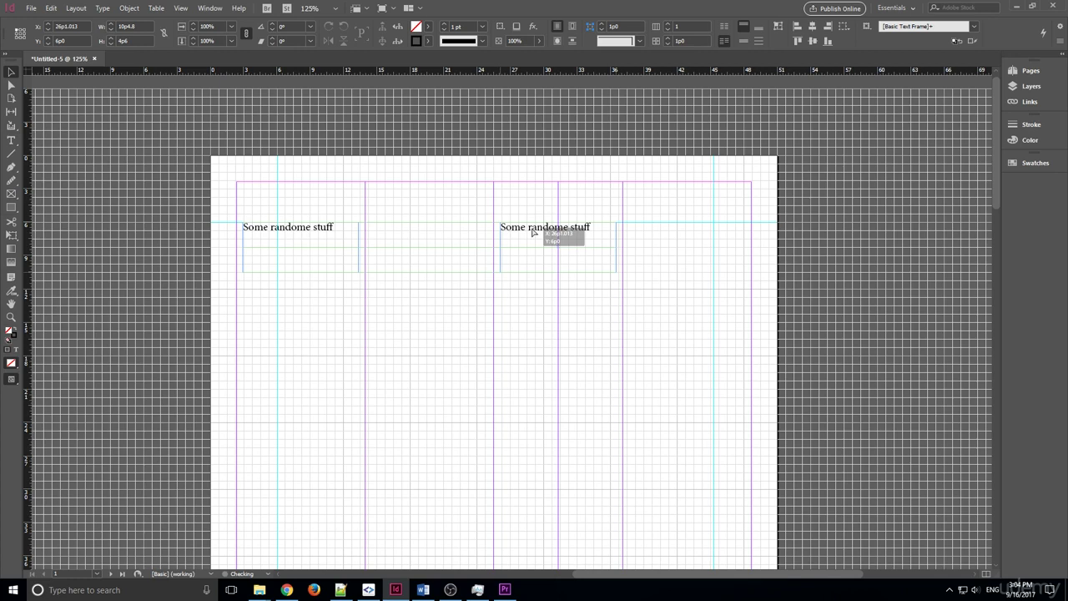
{"action": "left_click_drag", "start_coordinate": [532, 232], "coordinate": [533, 233]}
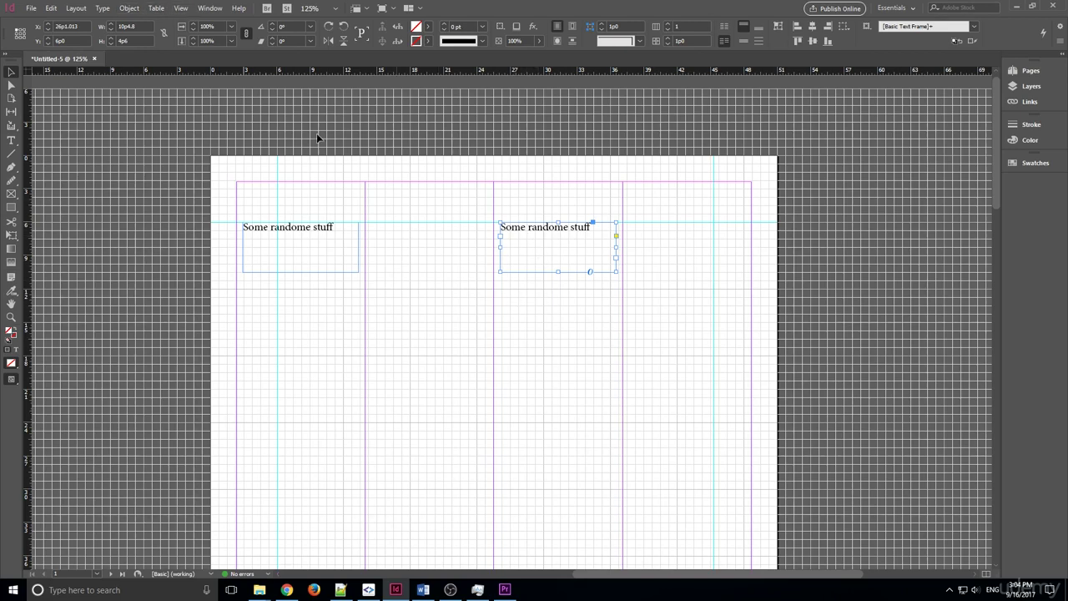
{"action": "left_click", "coordinate": [180, 8]}
{"action": "left_click", "coordinate": [209, 103]}
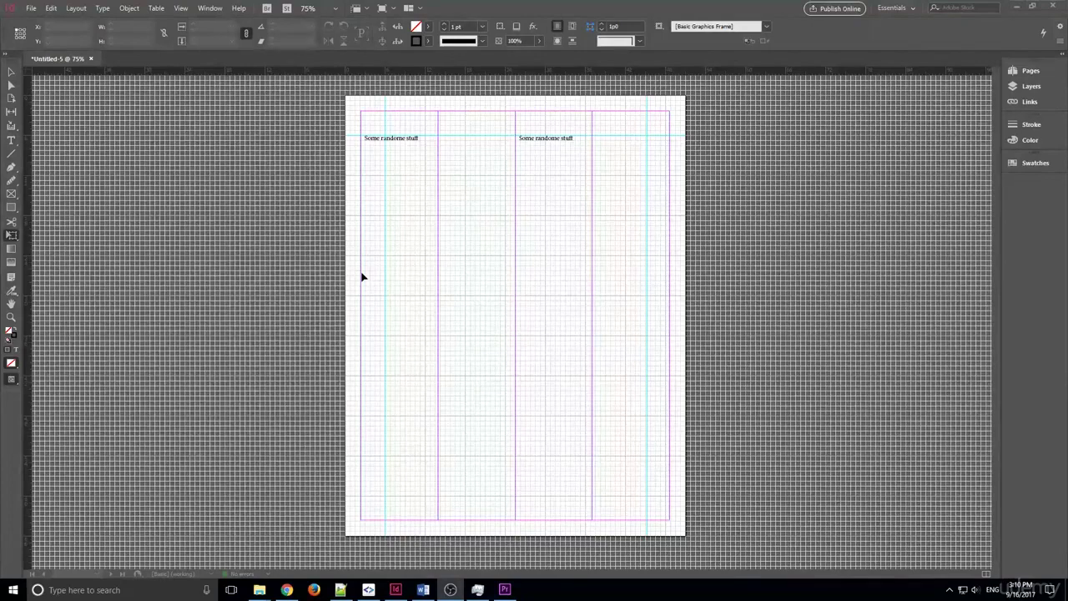
Switch to Preview screen mode from the View menu, then toggle Normal and Preview with W
{"action": "left_click", "coordinate": [180, 8]}
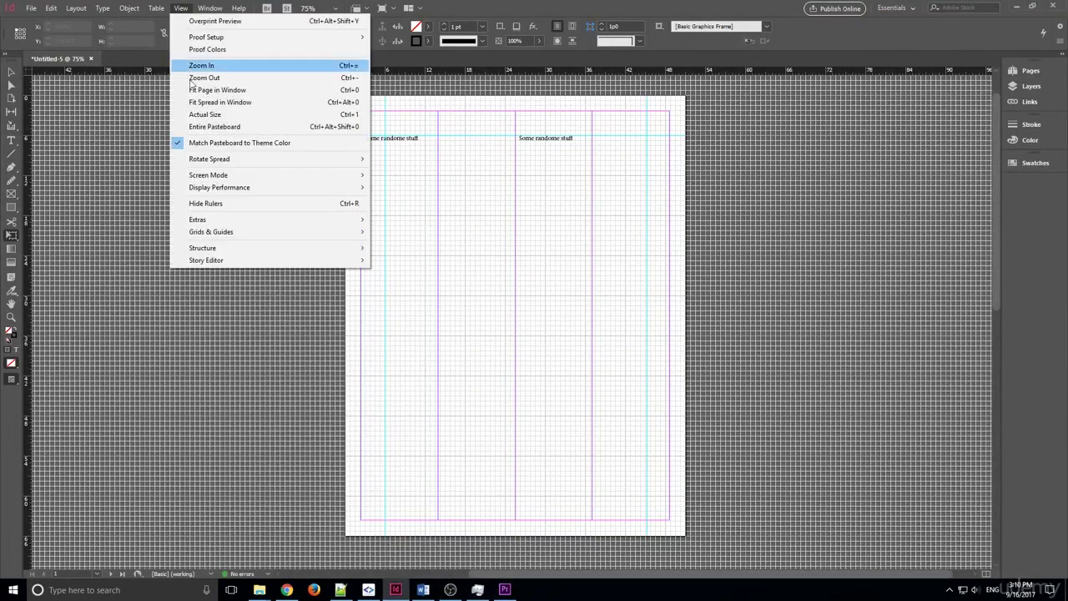
{"action": "mouse_move", "coordinate": [234, 176]}
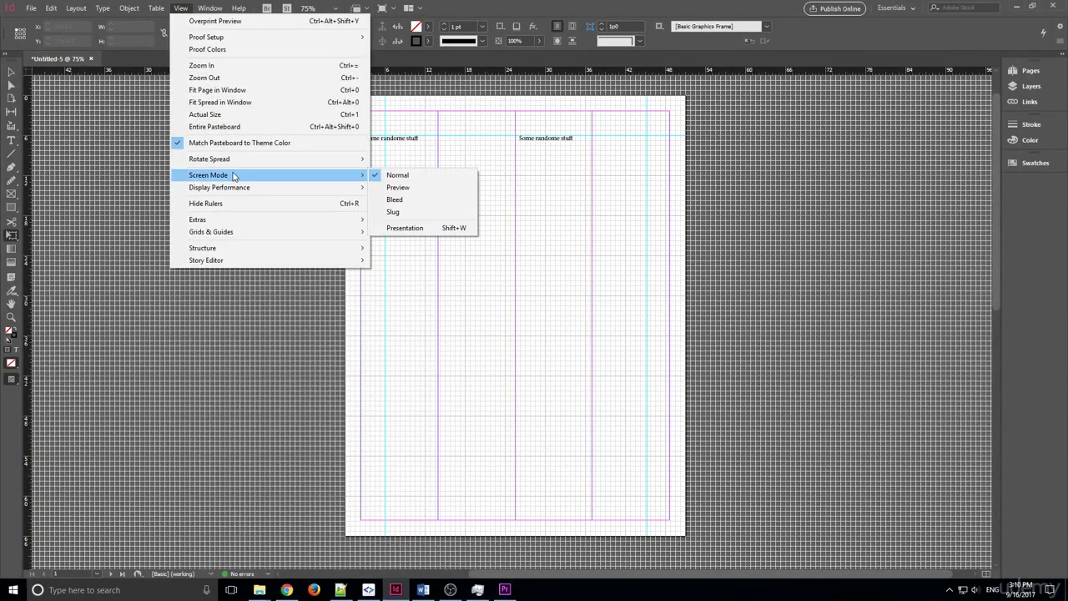
{"action": "left_click", "coordinate": [457, 193]}
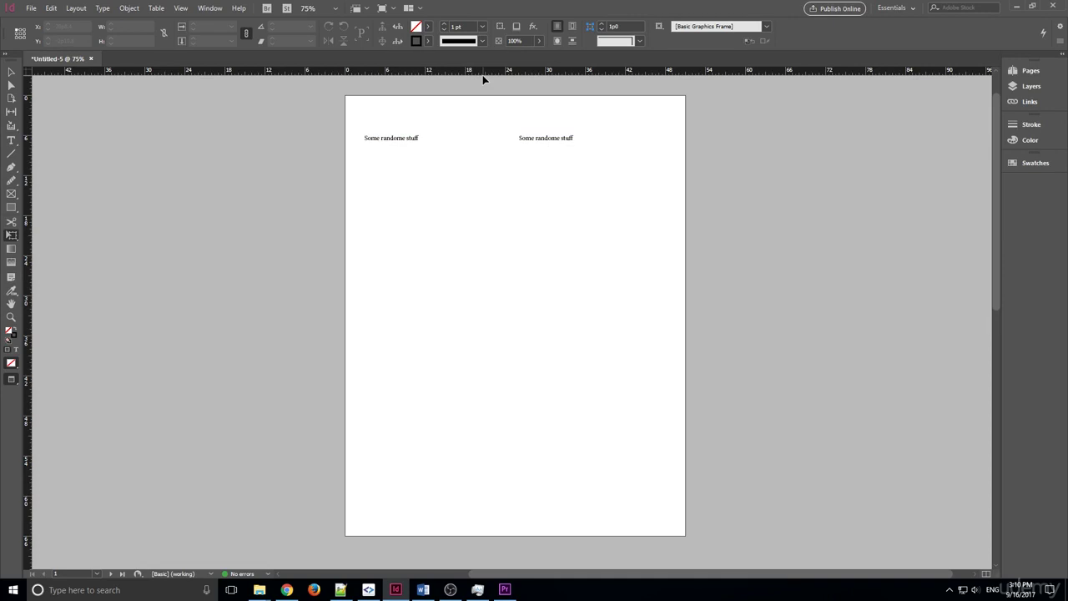
{"action": "key", "text": "w"}
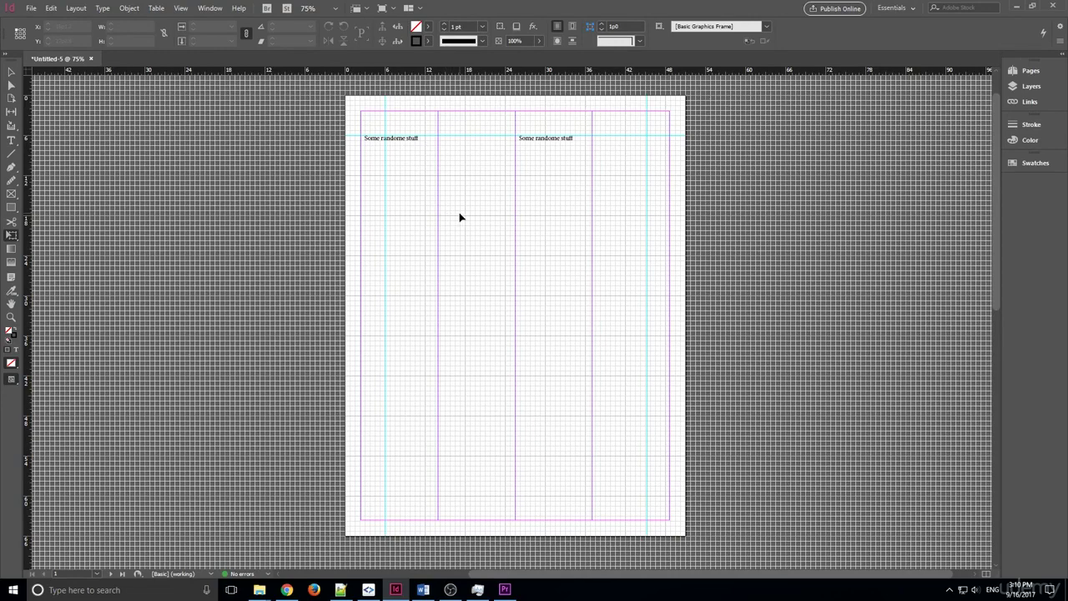
{"action": "key", "text": "w"}
{"action": "key", "text": "w"}
{"action": "key", "text": "w"}
{"action": "key", "text": "w"}
{"action": "key", "text": "w"}
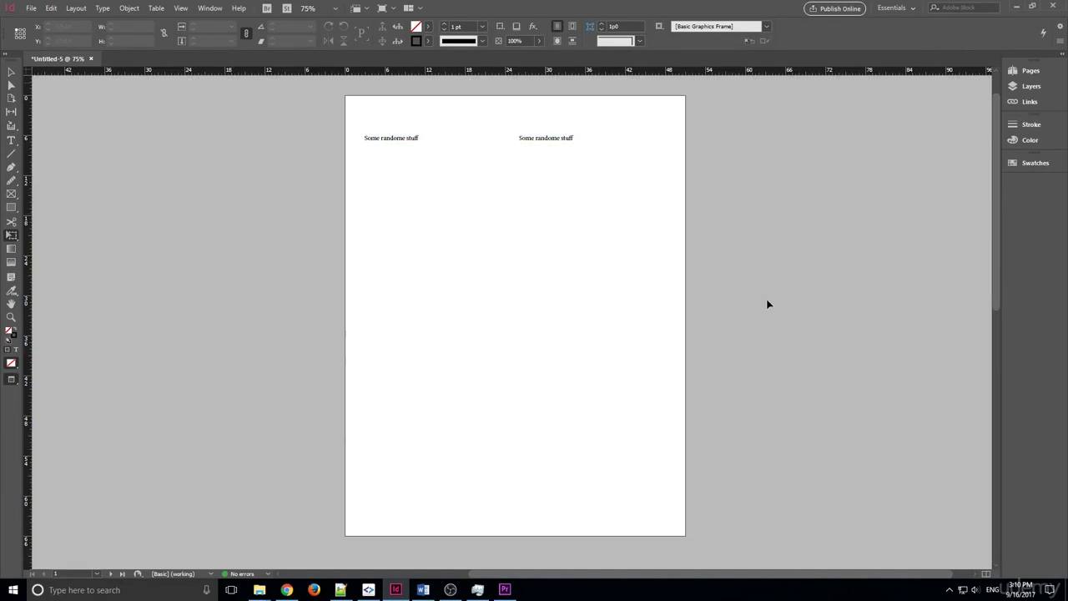
Use the Screen Mode dropdown to switch to Normal, then back to Preview
{"action": "left_click", "coordinate": [422, 10]}
{"action": "left_click", "coordinate": [393, 9]}
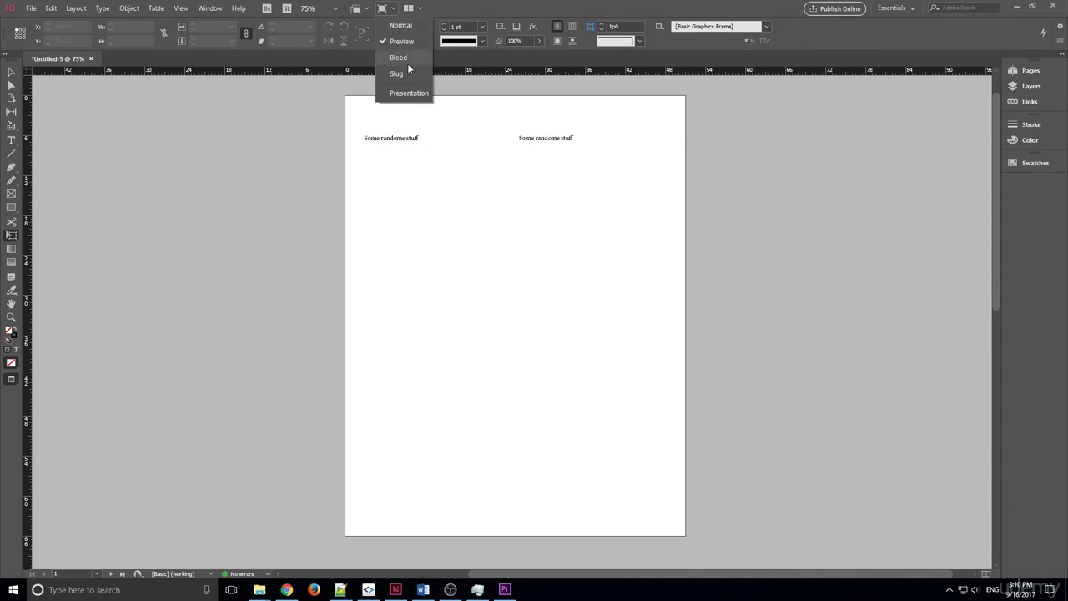
{"action": "left_click", "coordinate": [405, 29]}
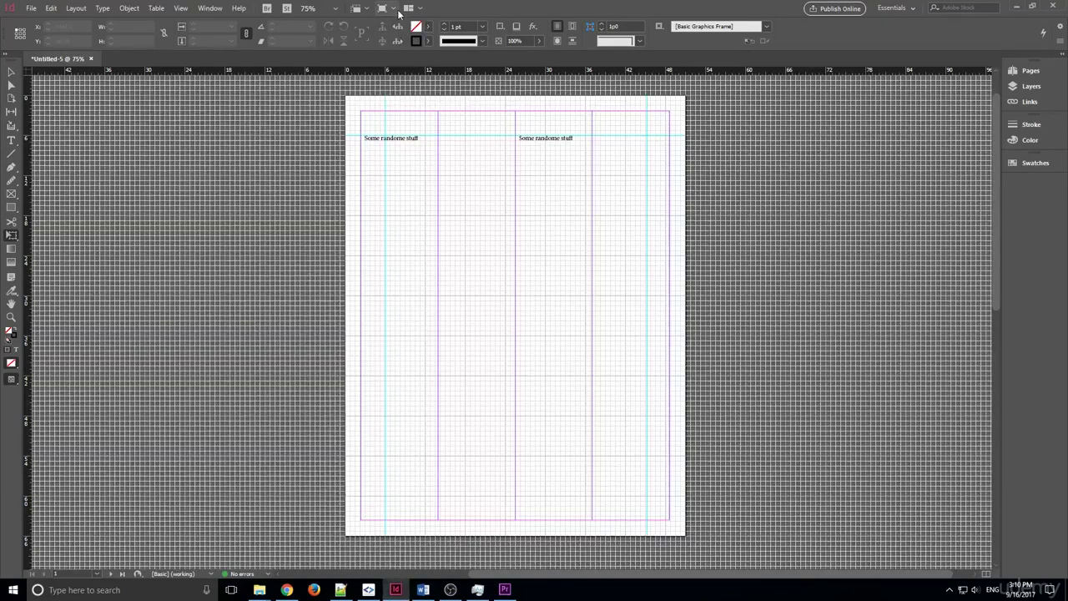
{"action": "left_click", "coordinate": [397, 10]}
{"action": "left_click", "coordinate": [401, 41]}
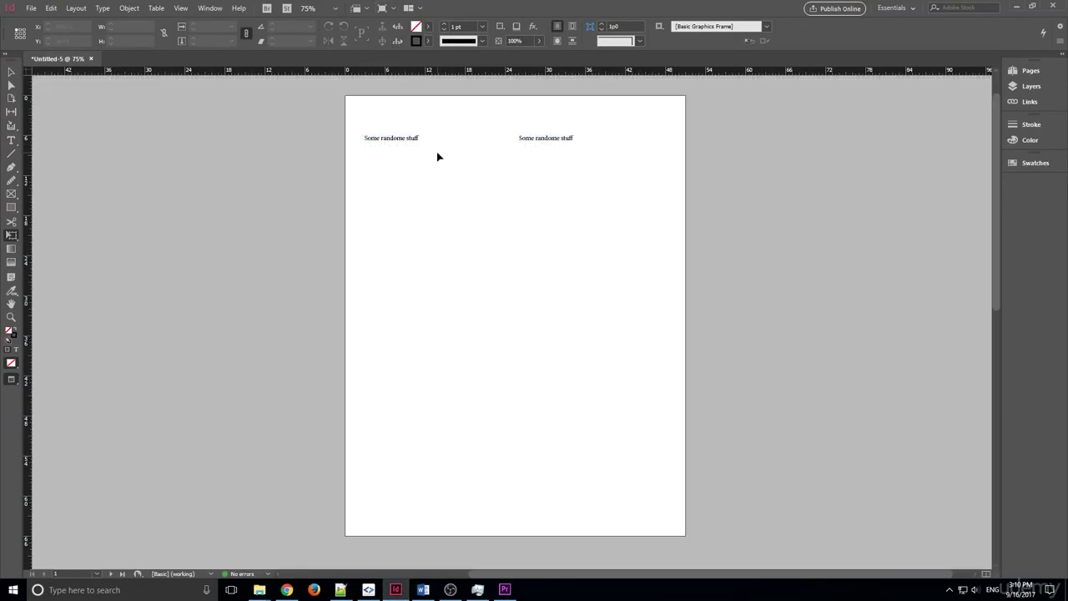
Toggle Normal and Preview with W, then enter Presentation mode with Shift+W
{"action": "key", "text": "w"}
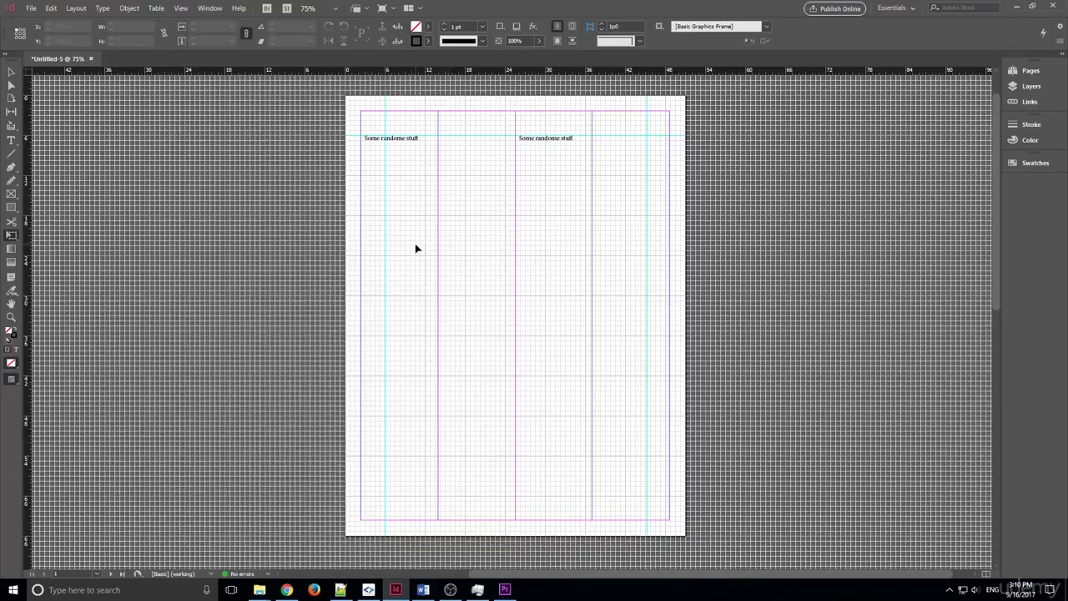
{"action": "key", "text": "w"}
{"action": "key", "text": "w"}
{"action": "key", "text": "w"}
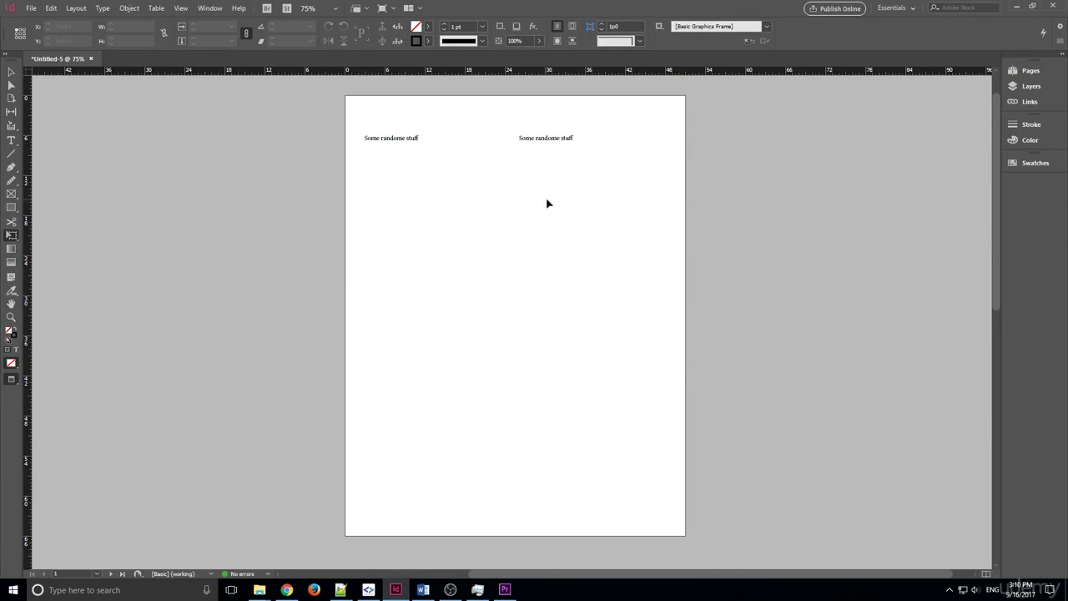
{"action": "key", "text": "shift+w"}
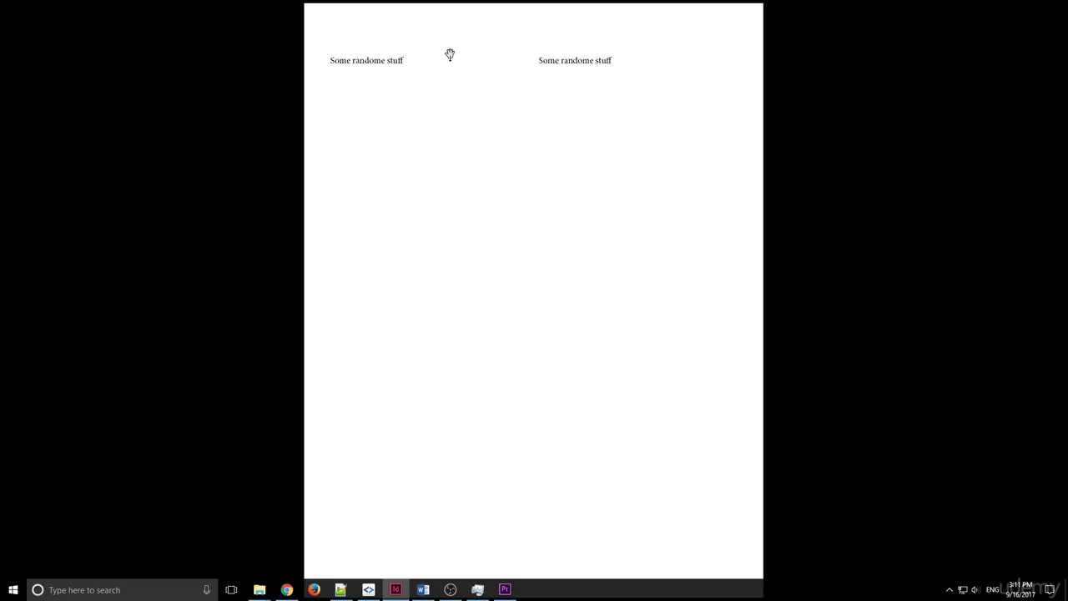
Exit Presentation with Esc and return to Normal mode, leaving the Screen Mode list unchanged
{"action": "key", "text": "Escape"}
{"action": "scroll", "coordinate": [409, 160], "scroll_direction": "down", "scroll_amount": 1}
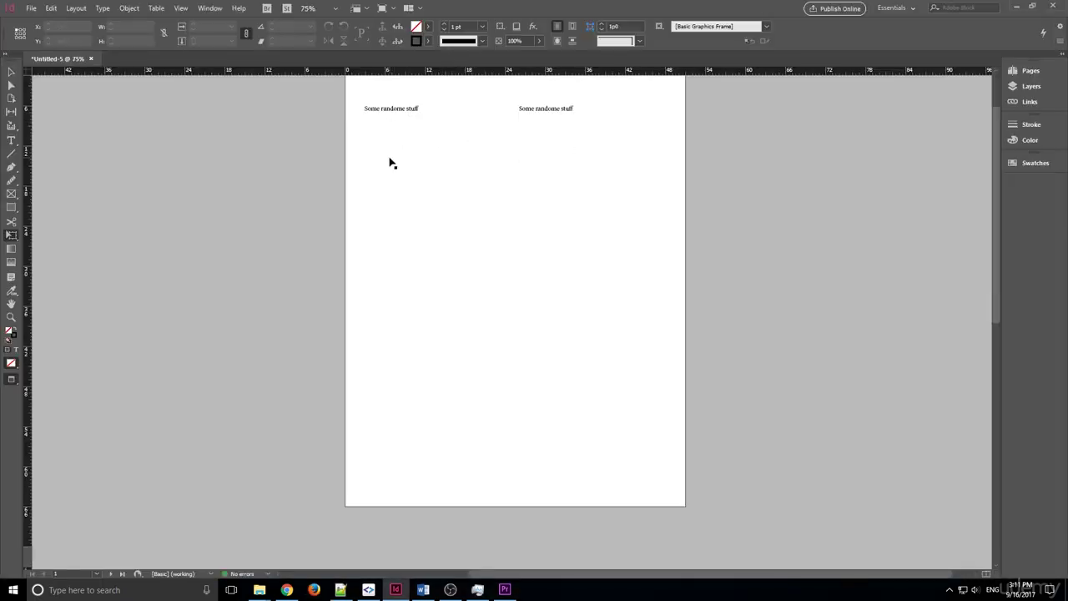
{"action": "scroll", "coordinate": [389, 162], "scroll_direction": "up", "scroll_amount": 1}
{"action": "left_click", "coordinate": [393, 9]}
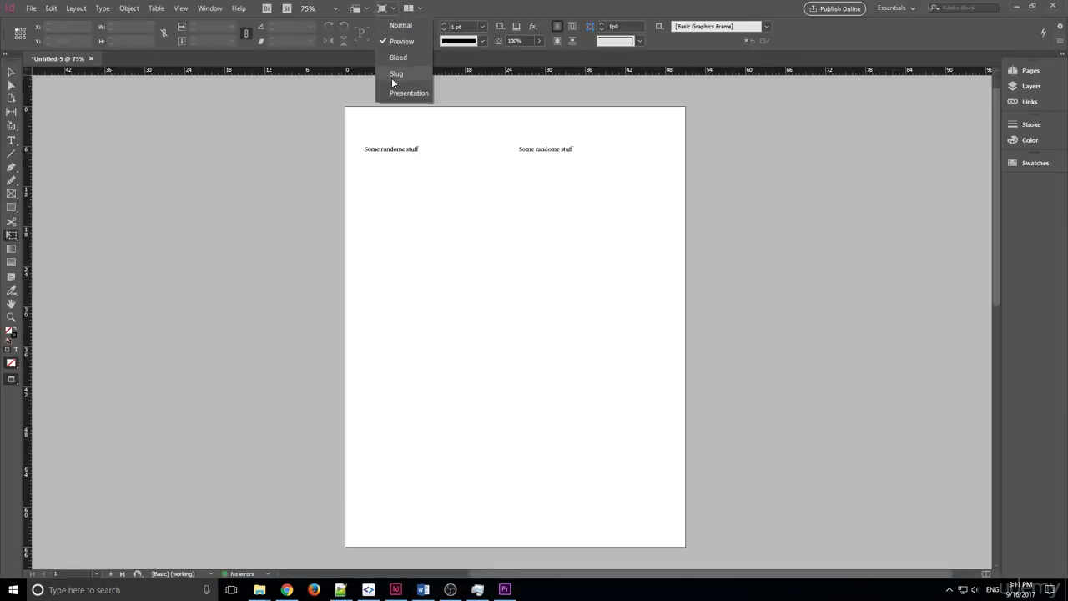
{"action": "left_click", "coordinate": [284, 188]}
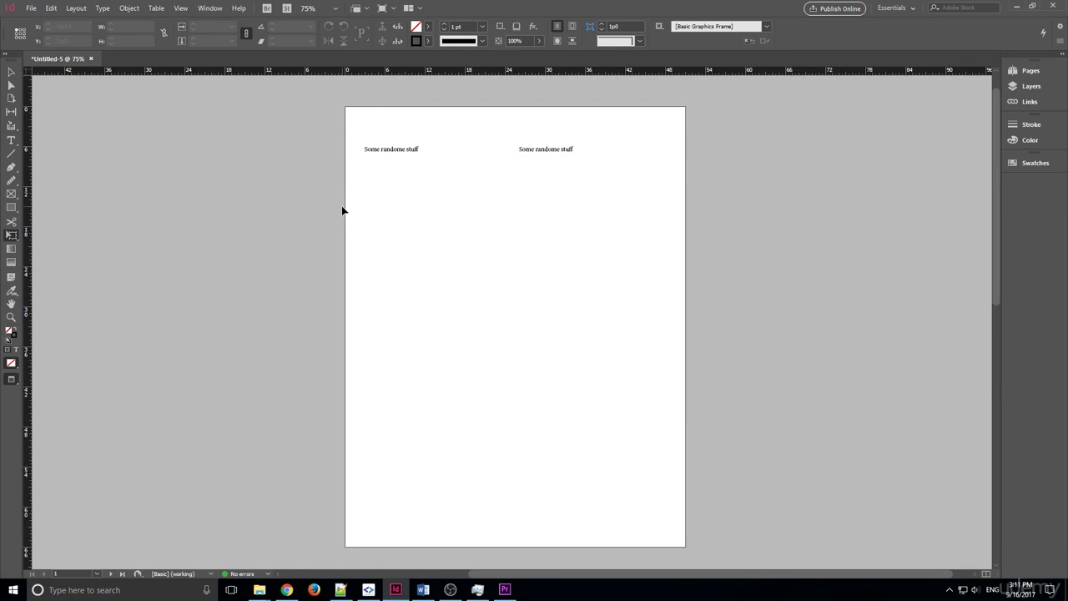
{"action": "key", "text": "w"}
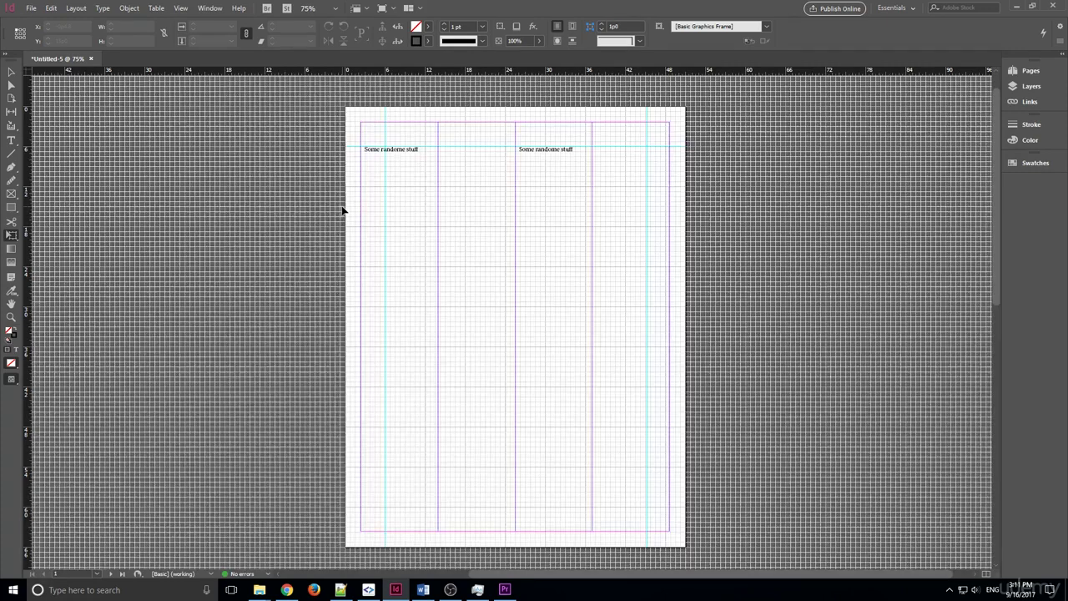